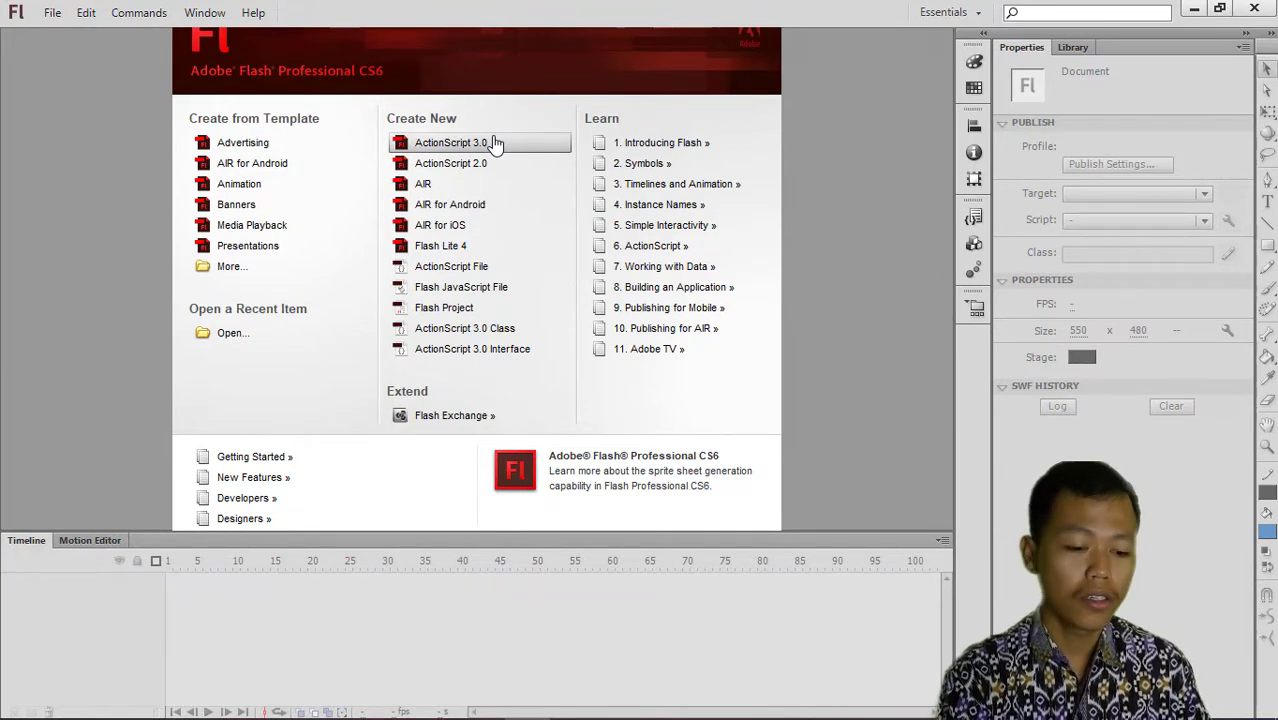
Create a new ActionScript 3.0 document and add a classic motion guide to Layer 1.
click(496, 144)
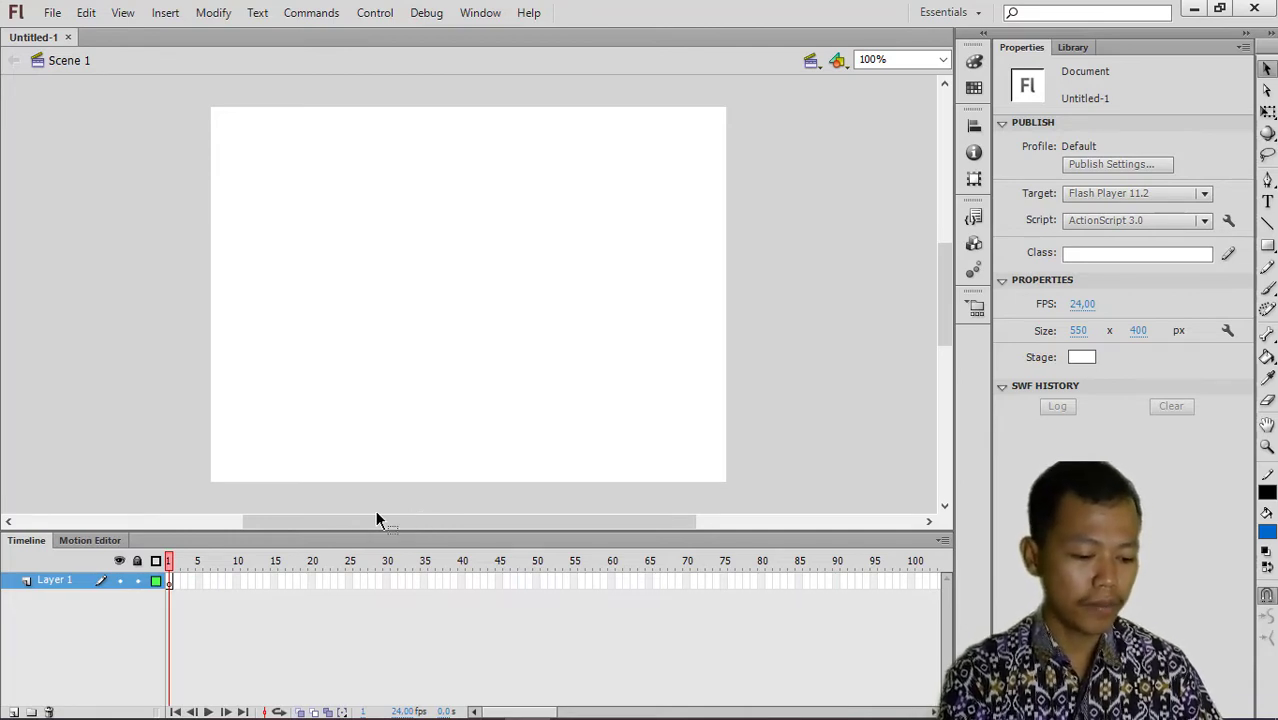
double_click(56, 583)
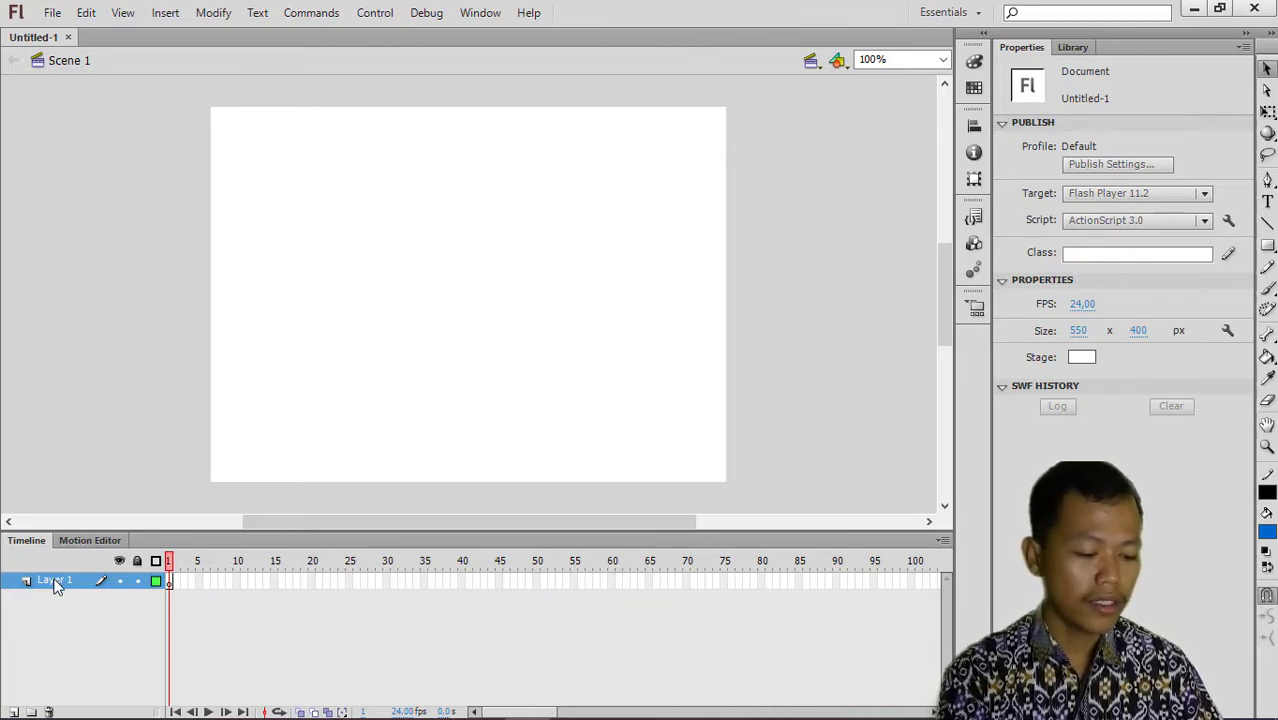
right_click(56, 585)
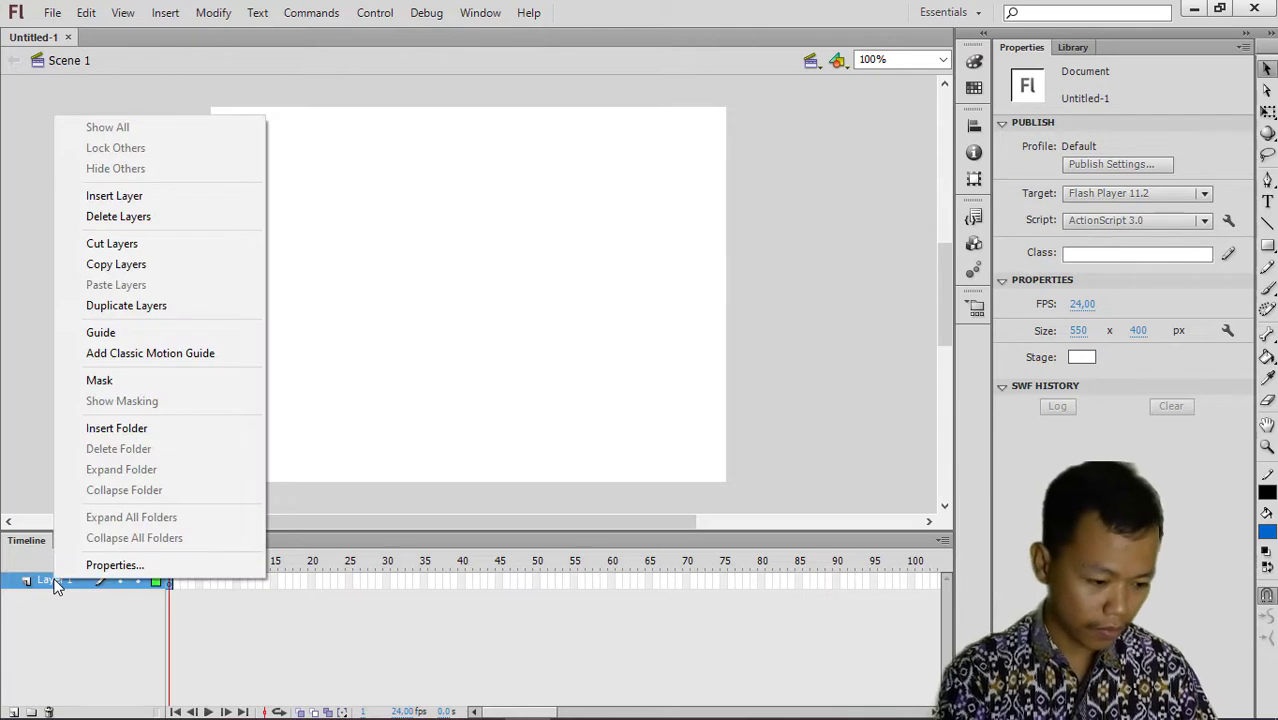
click(133, 355)
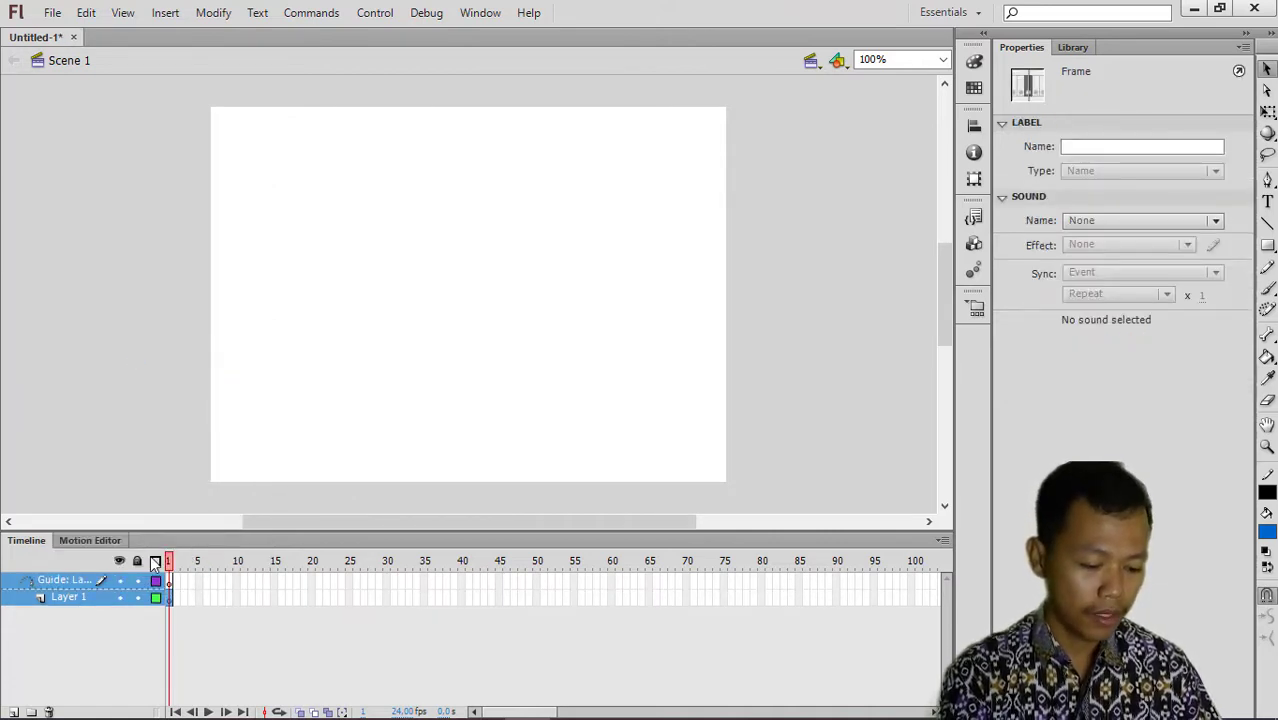
Draw a horizontal line about 513 px long near the stage's upper edge on the guide layer with the Line tool.
click(47, 583)
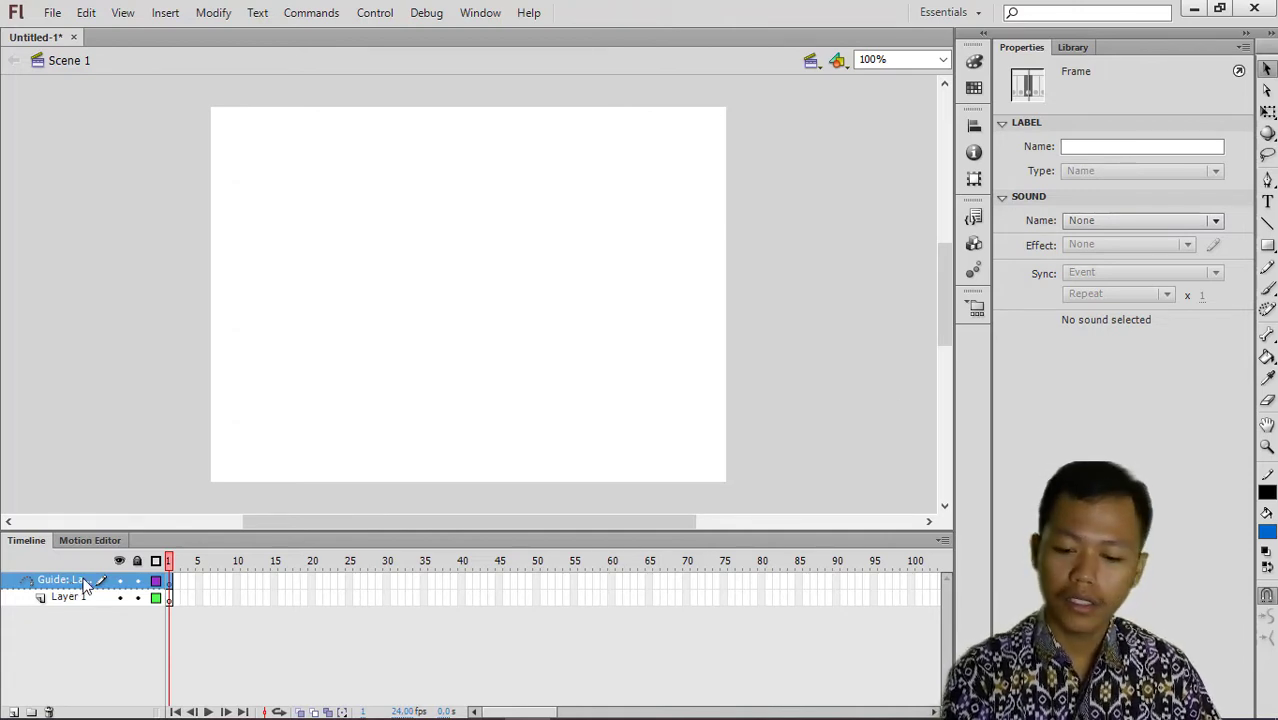
click(1266, 227)
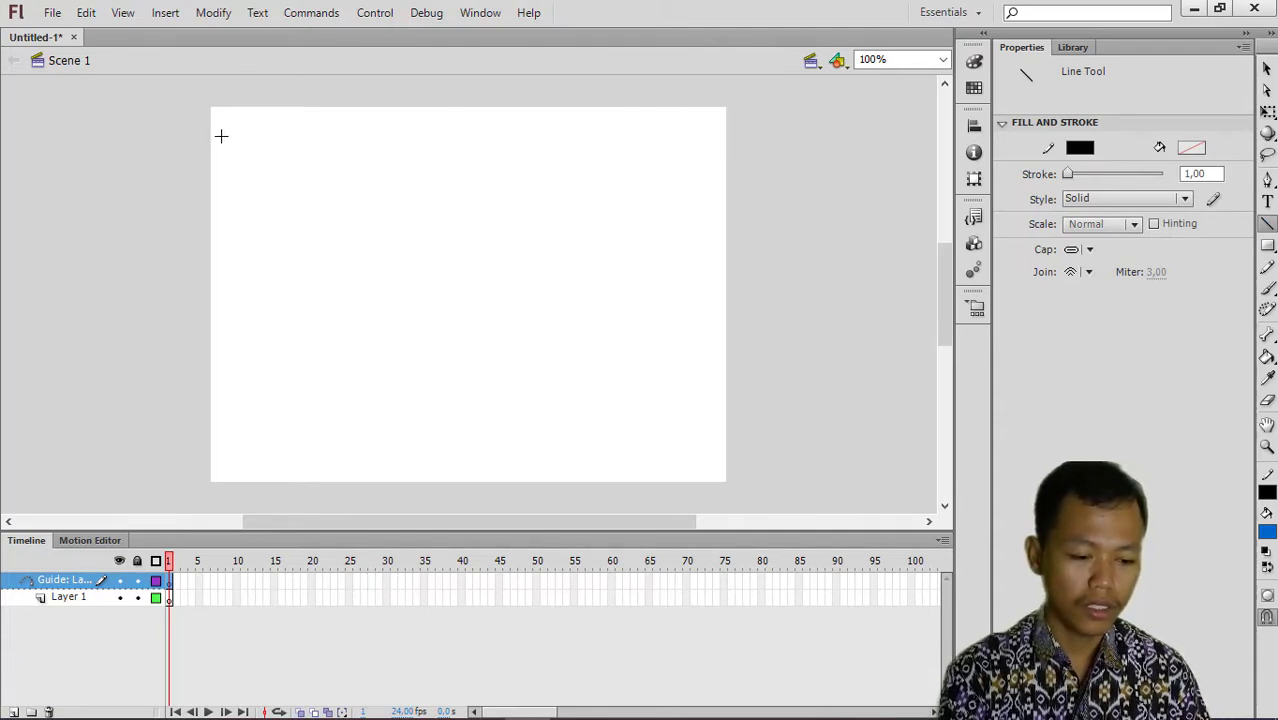
drag(227, 131, 706, 131)
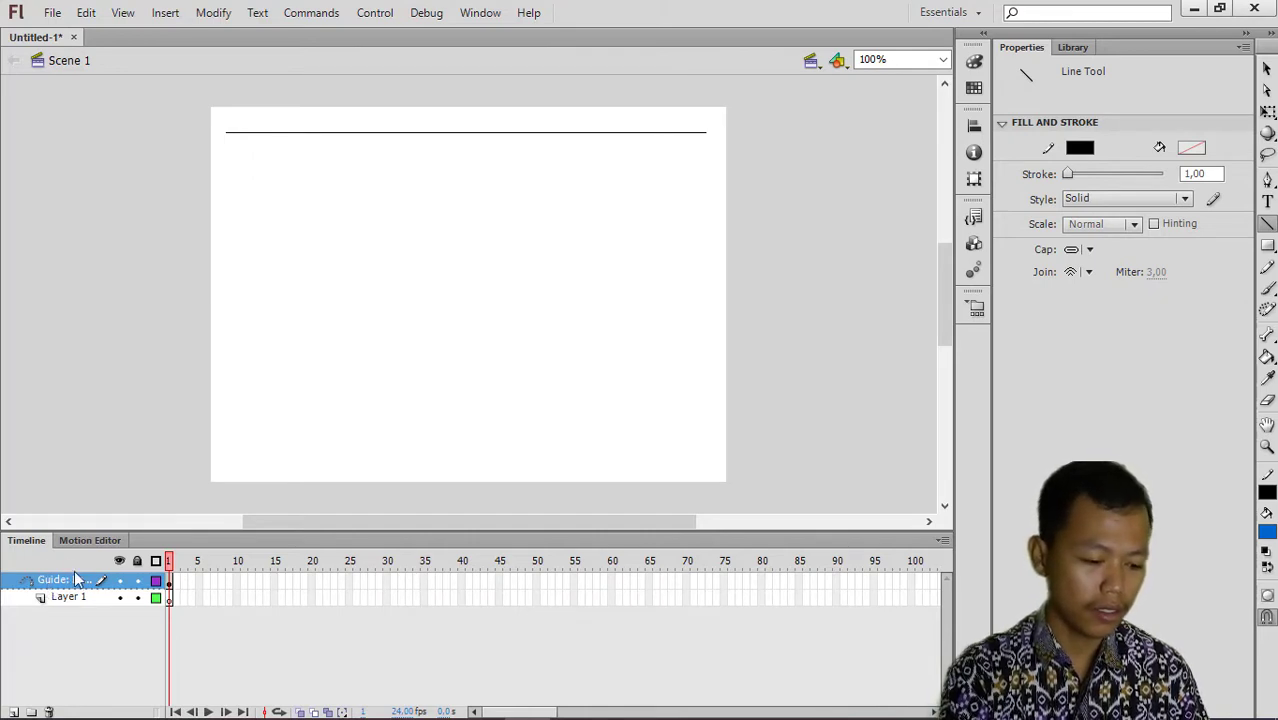
click(44, 583)
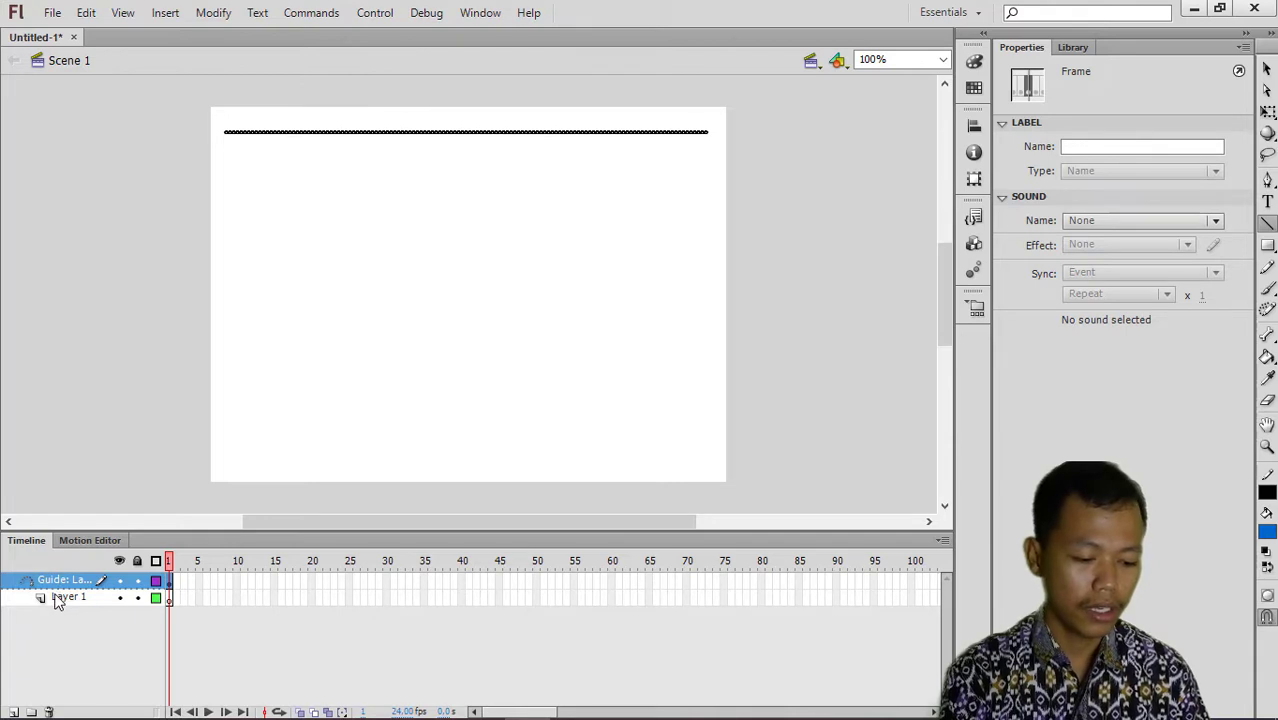
click(57, 598)
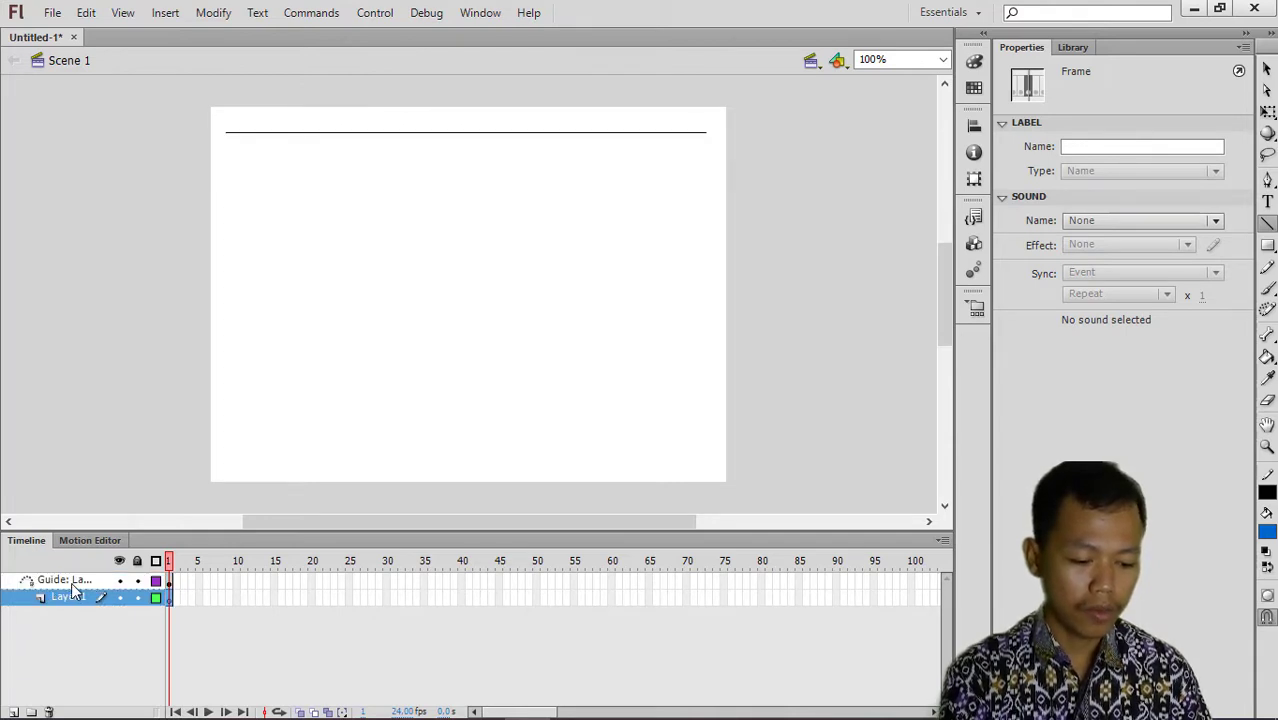
click(71, 582)
click(68, 601)
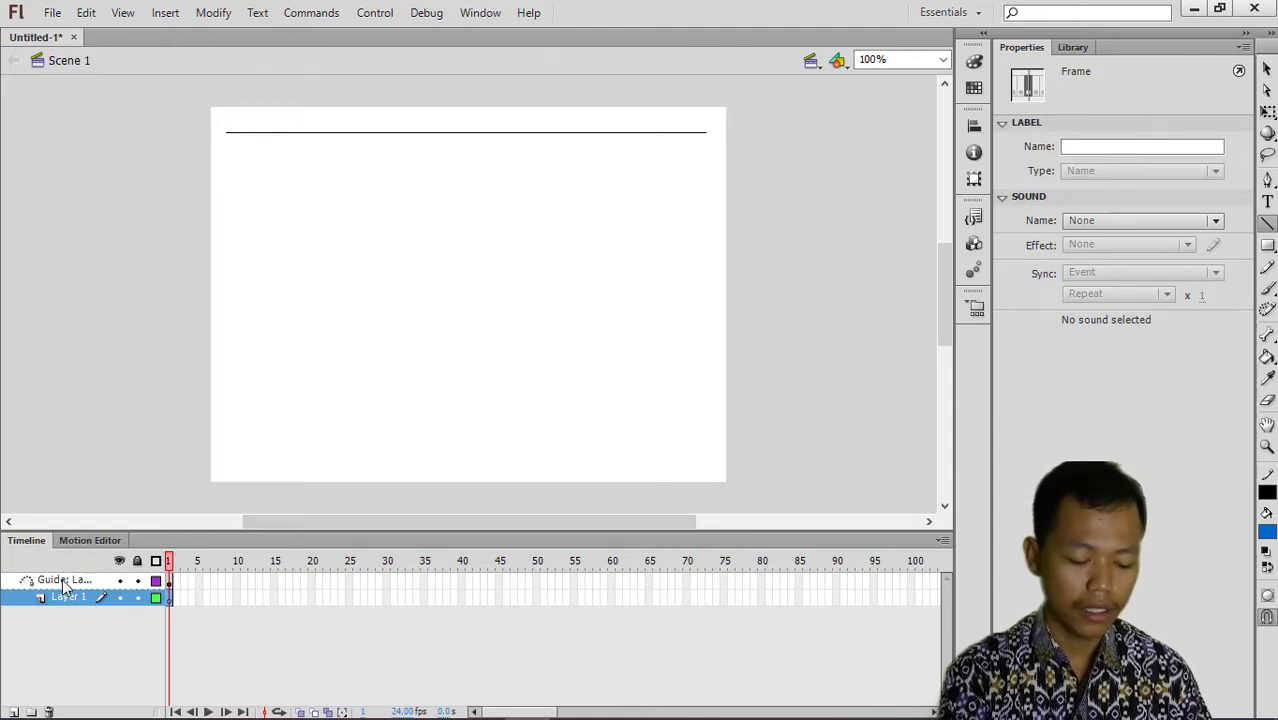
Bend the guide layer's straight line downward at its middle into a deep U-shaped curve reaching near the stage's lower edge.
click(64, 582)
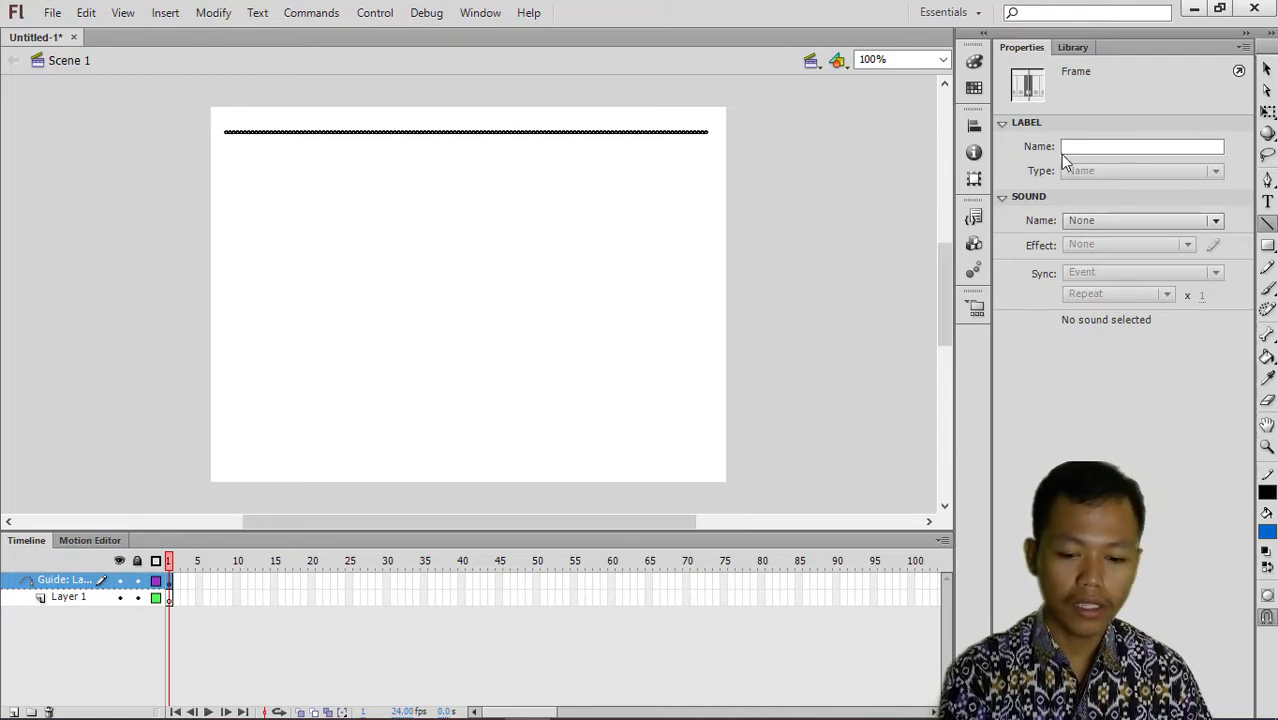
click(1267, 70)
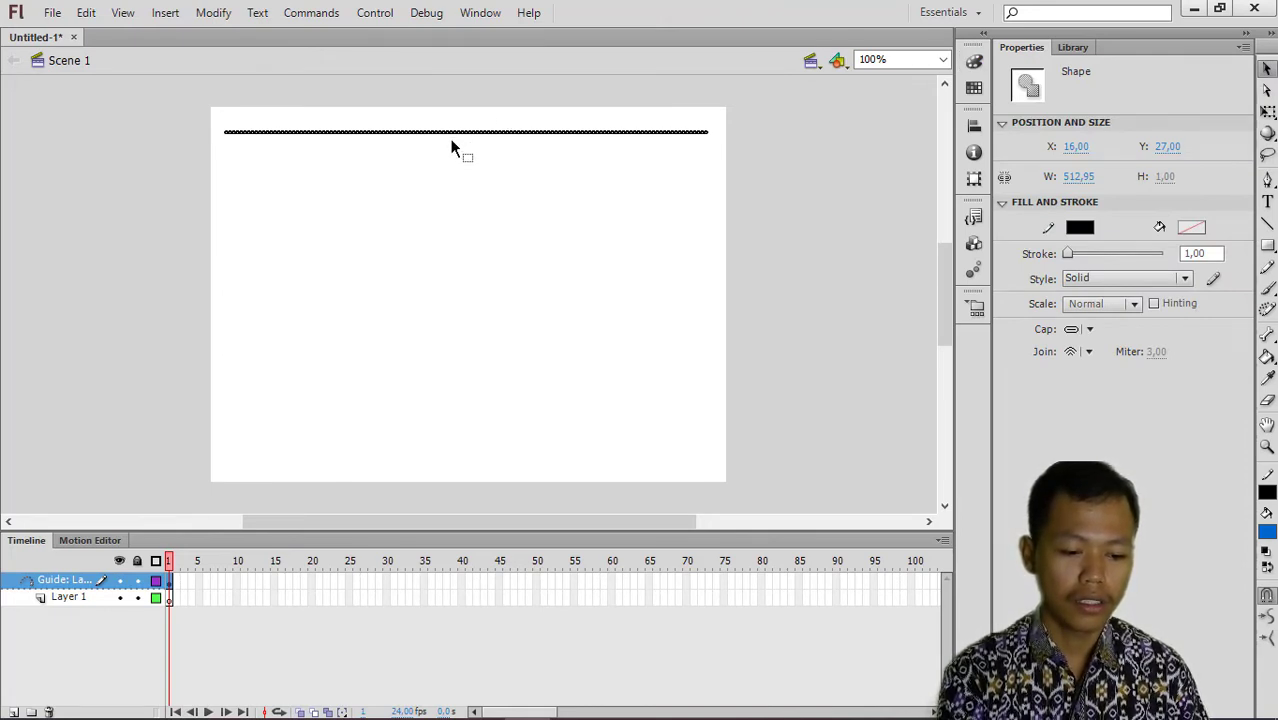
click(533, 212)
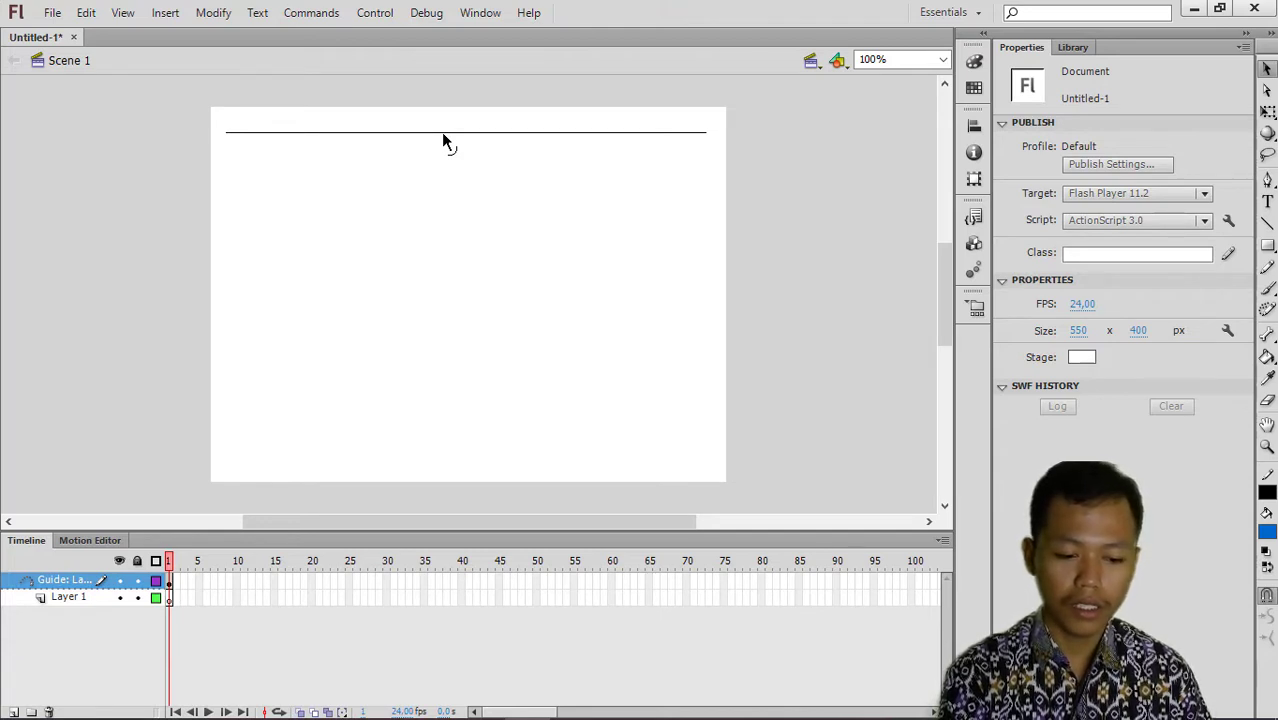
drag(442, 137, 431, 468)
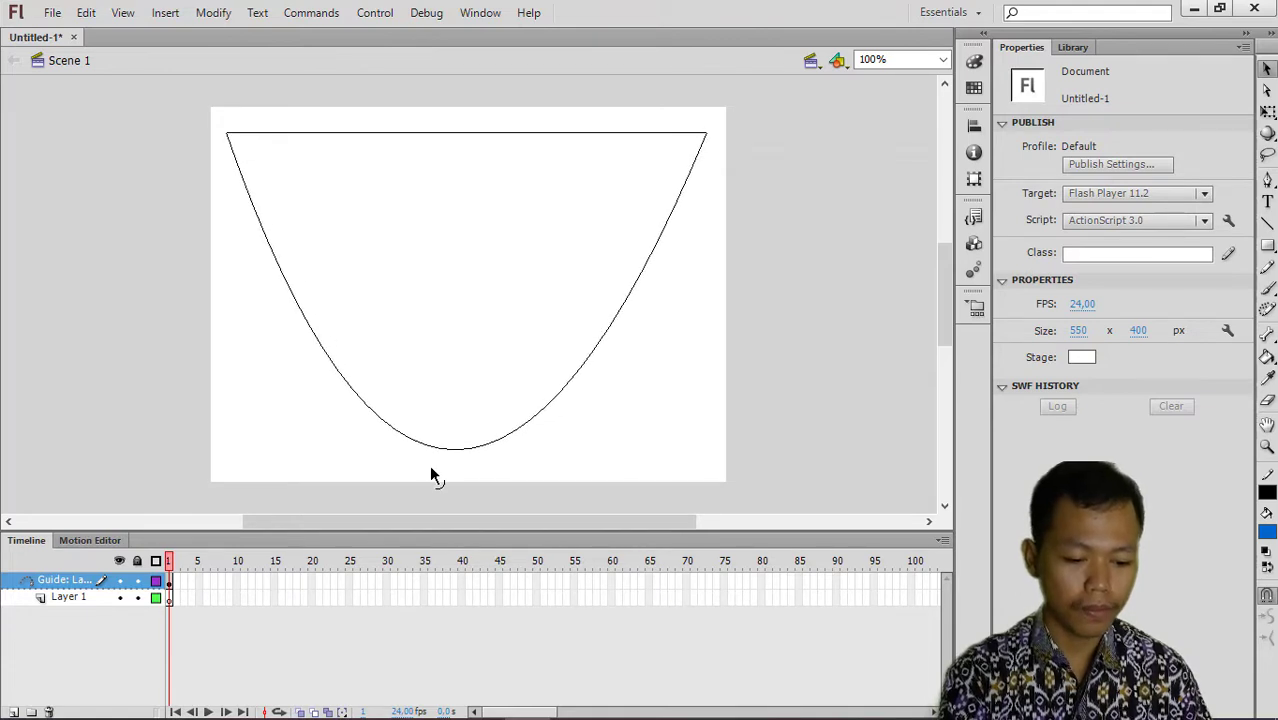
key(Delete)
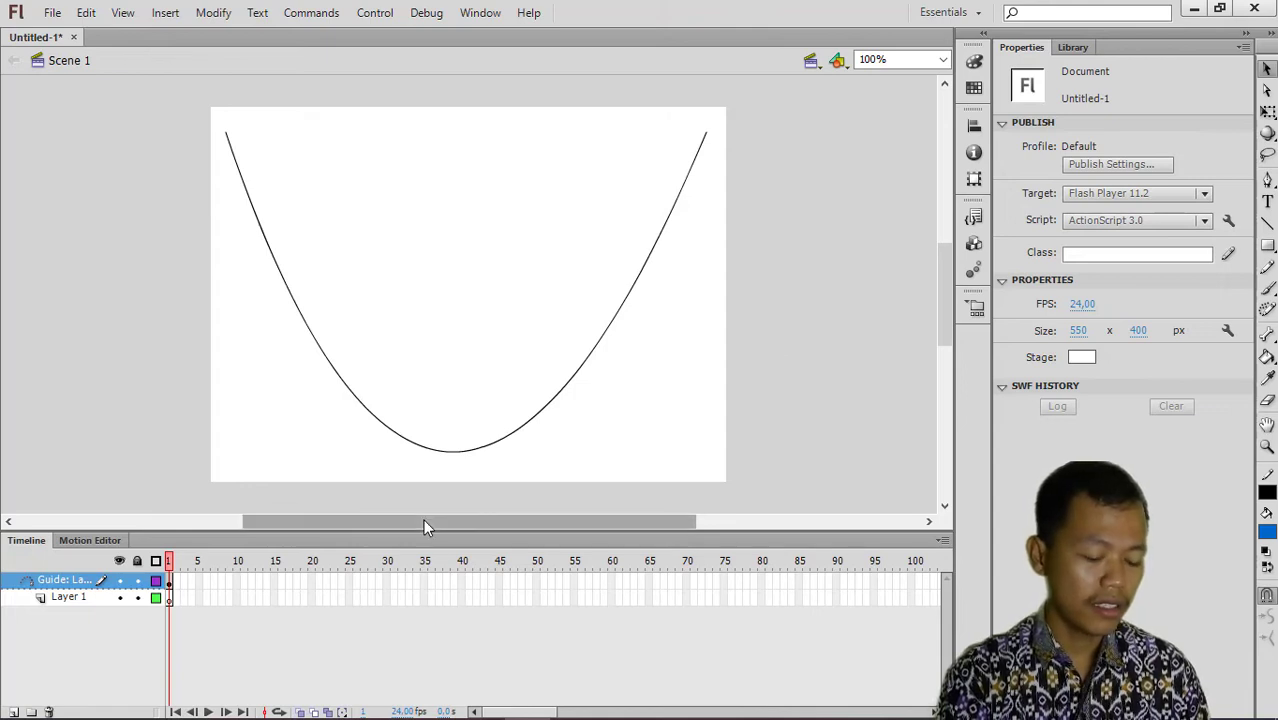
Draw a blue circle about 107.5 px in diameter on Layer 1, inside the upper part of the curve, with the Oval tool.
drag(401, 523, 410, 521)
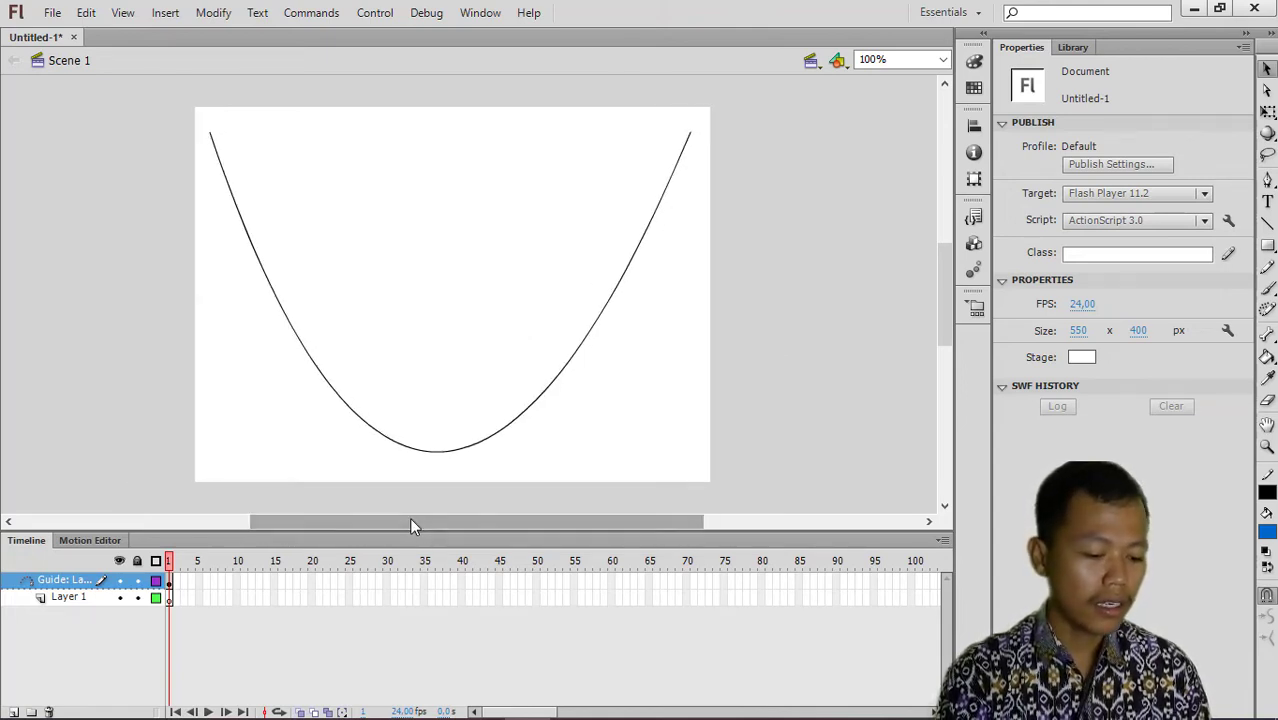
click(65, 598)
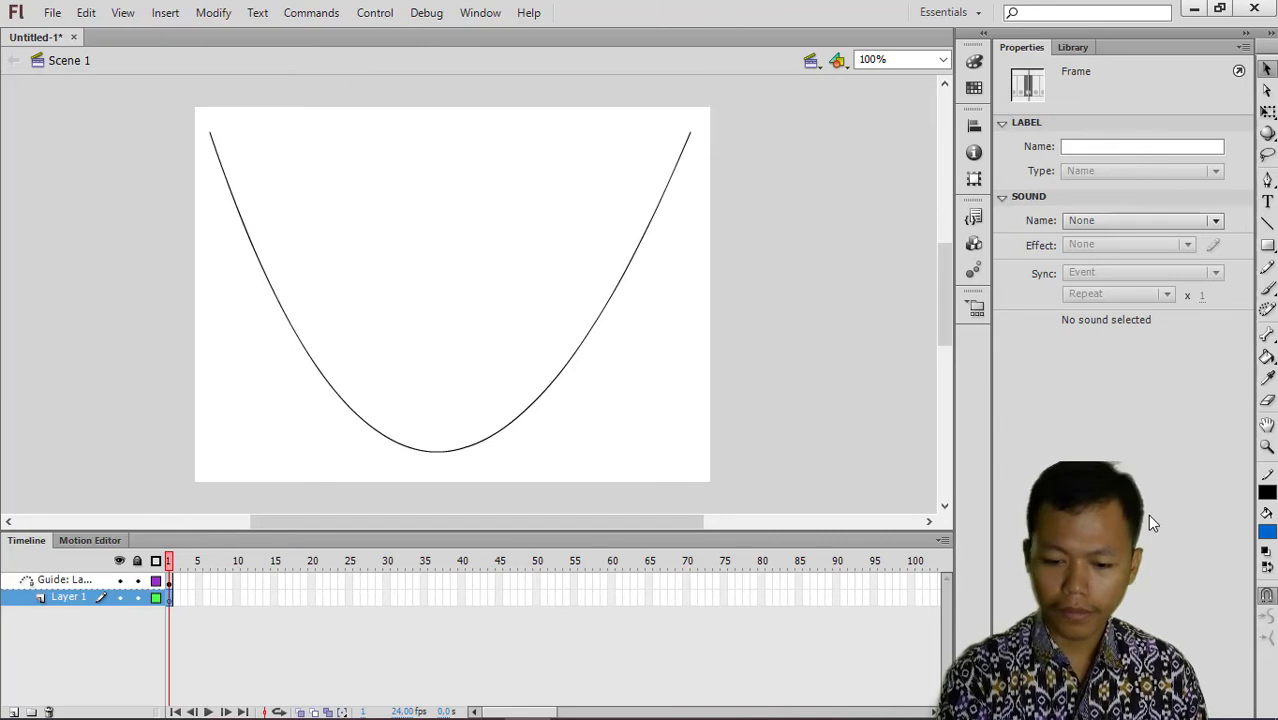
click(1266, 248)
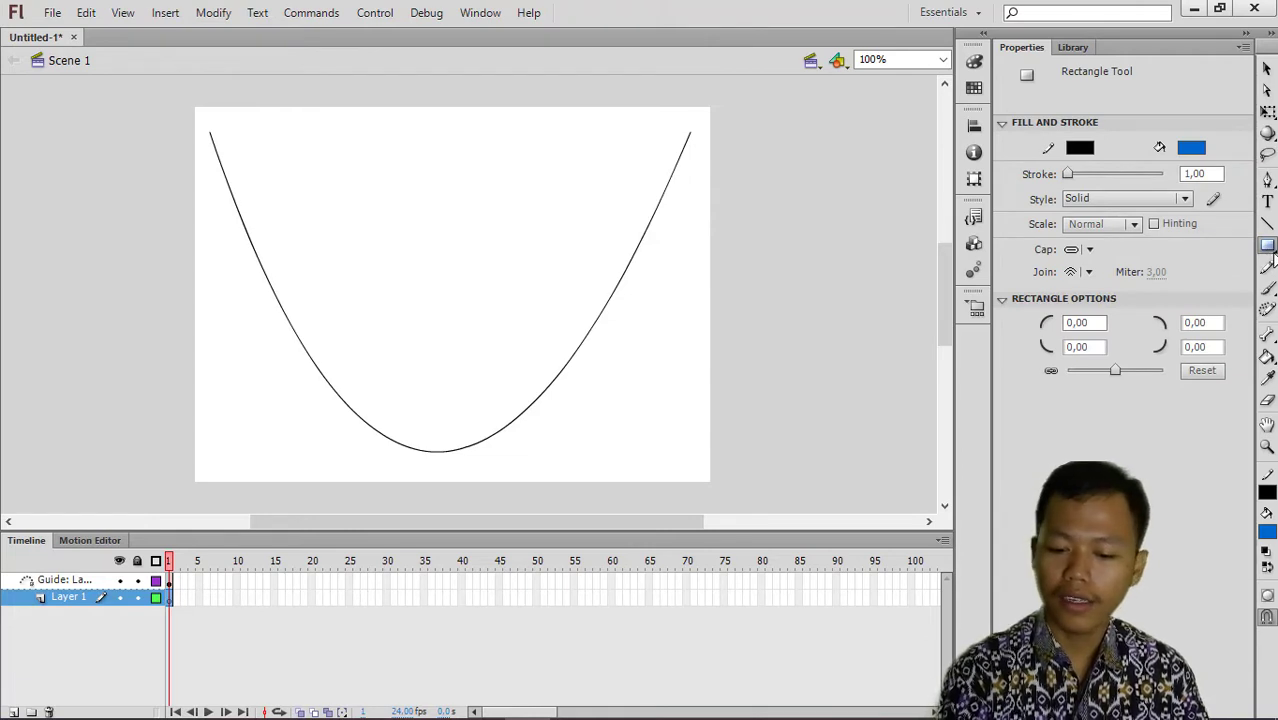
click(1268, 247)
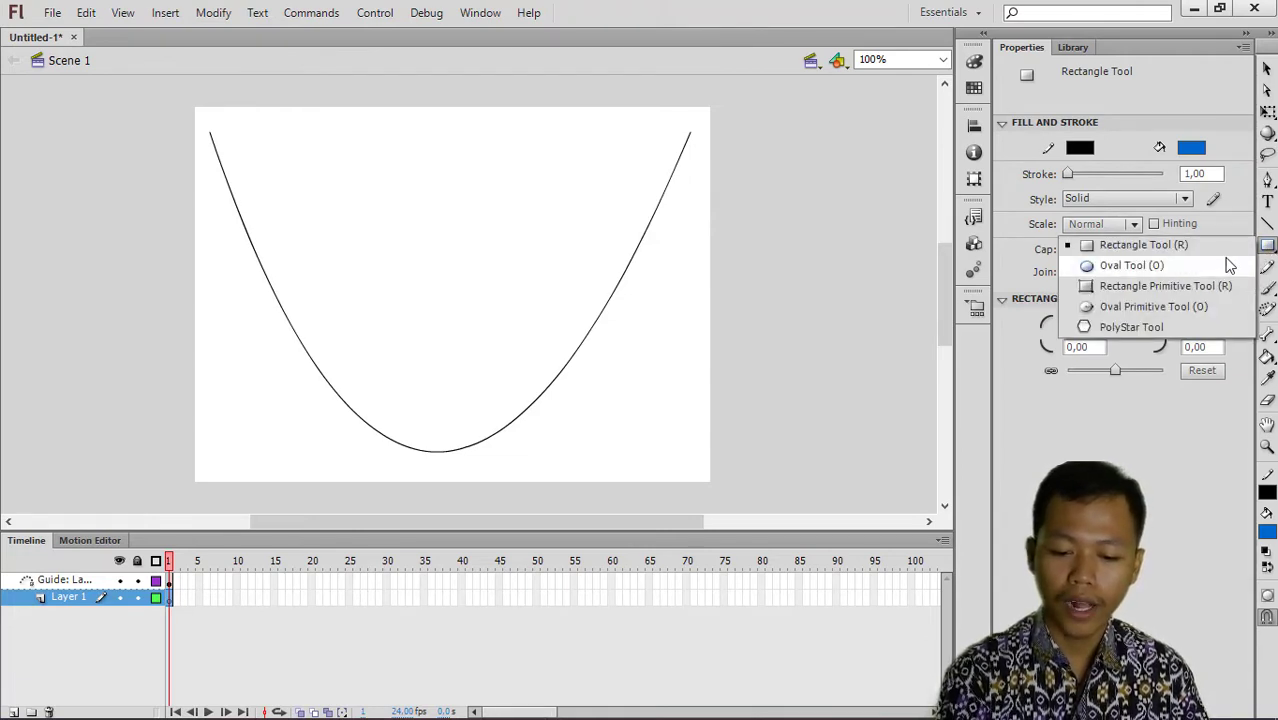
click(1191, 266)
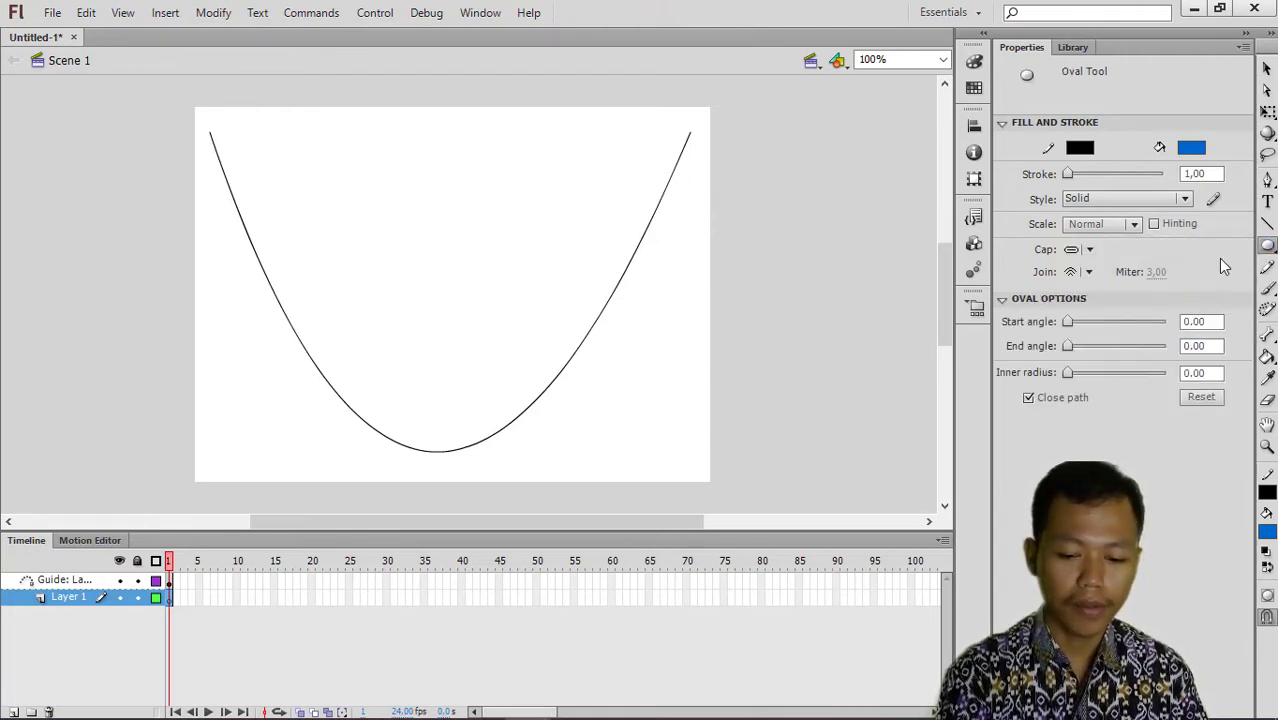
click(1270, 250)
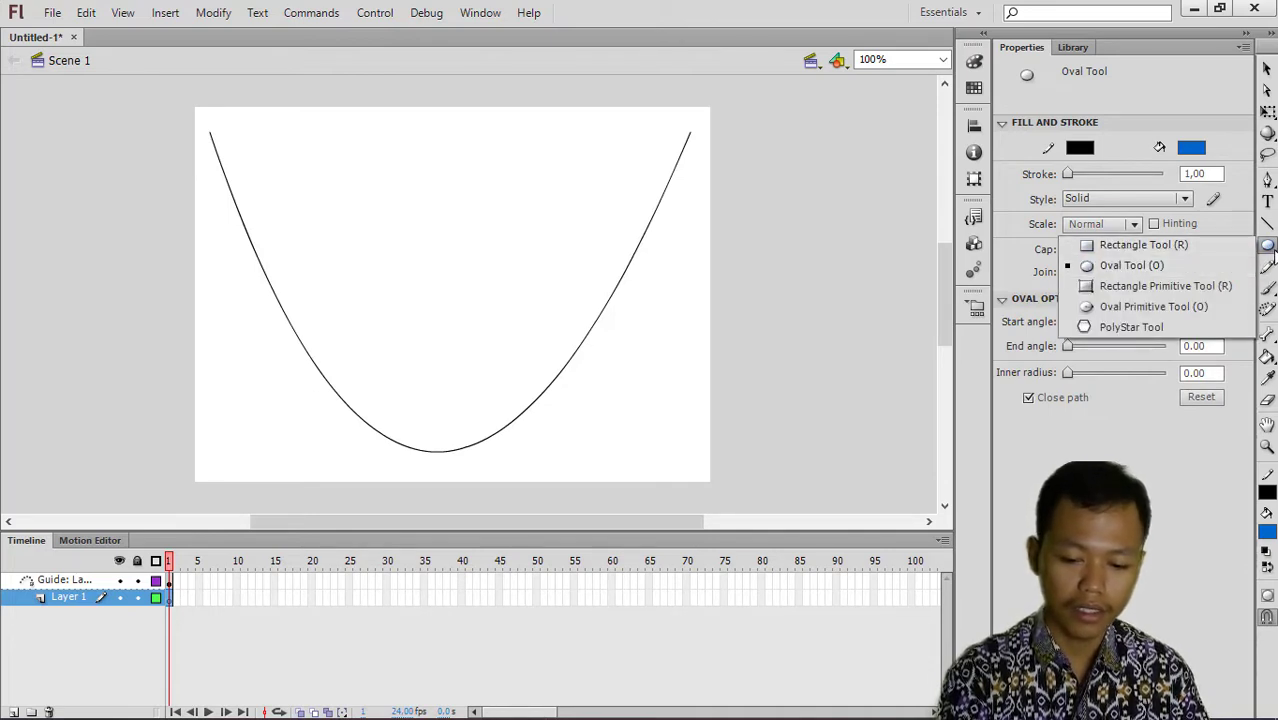
click(1157, 266)
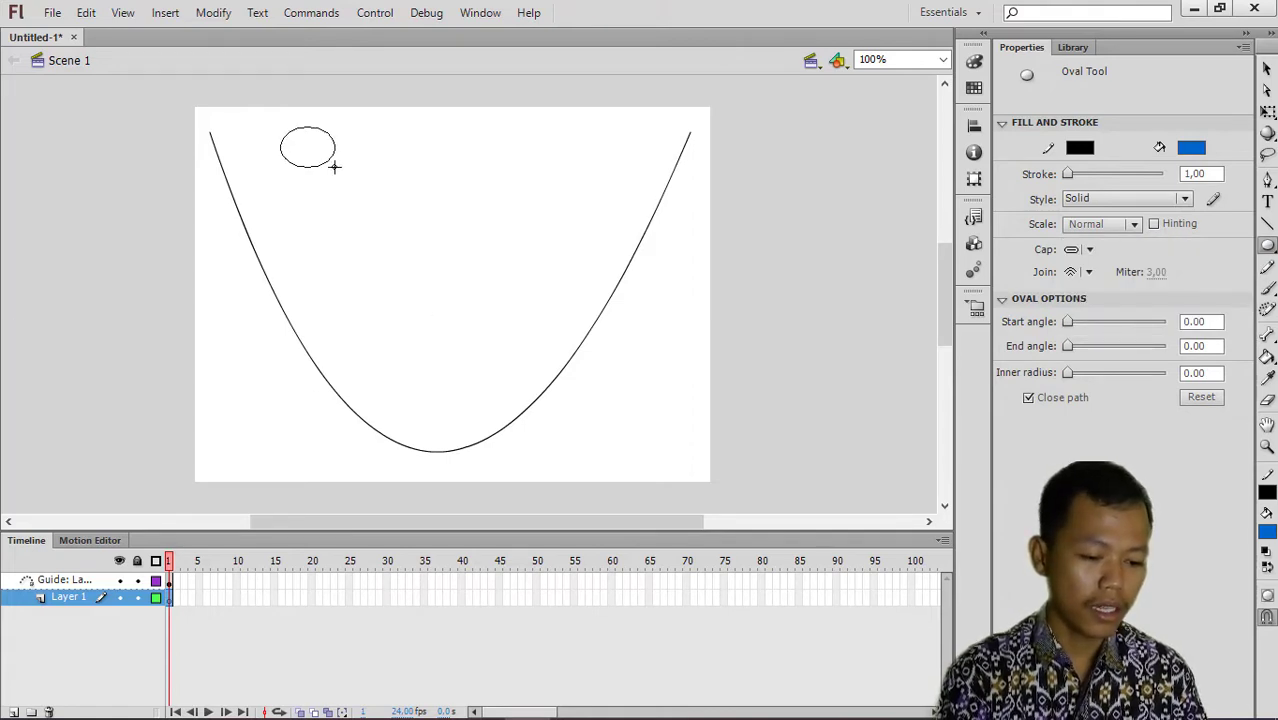
drag(335, 167, 376, 232)
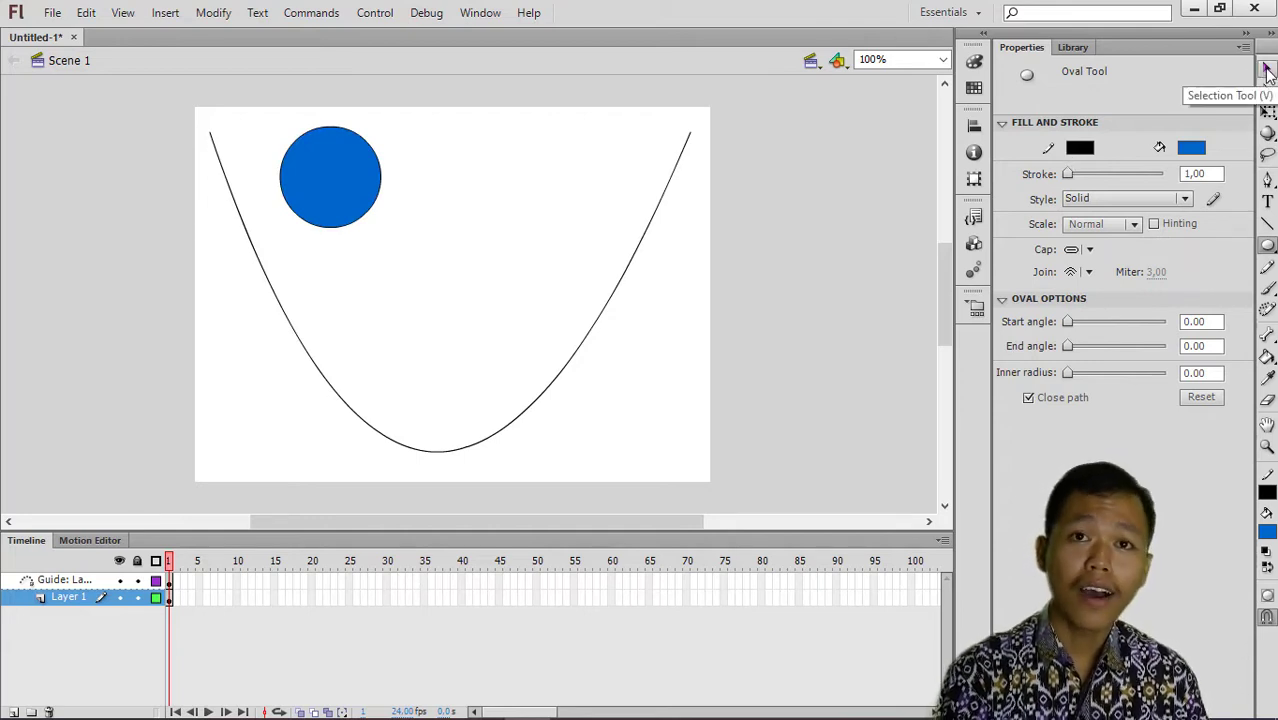
Delete the black outline of the blue circle, keeping only its fill.
click(1267, 69)
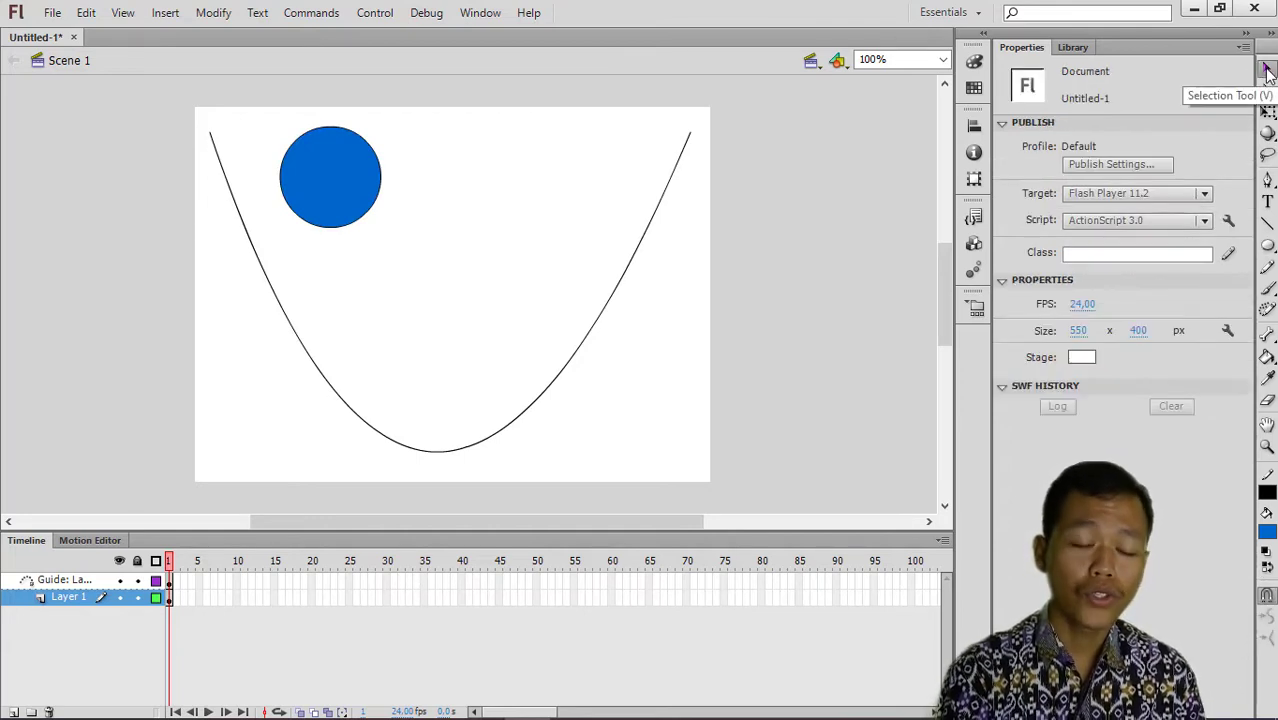
click(382, 172)
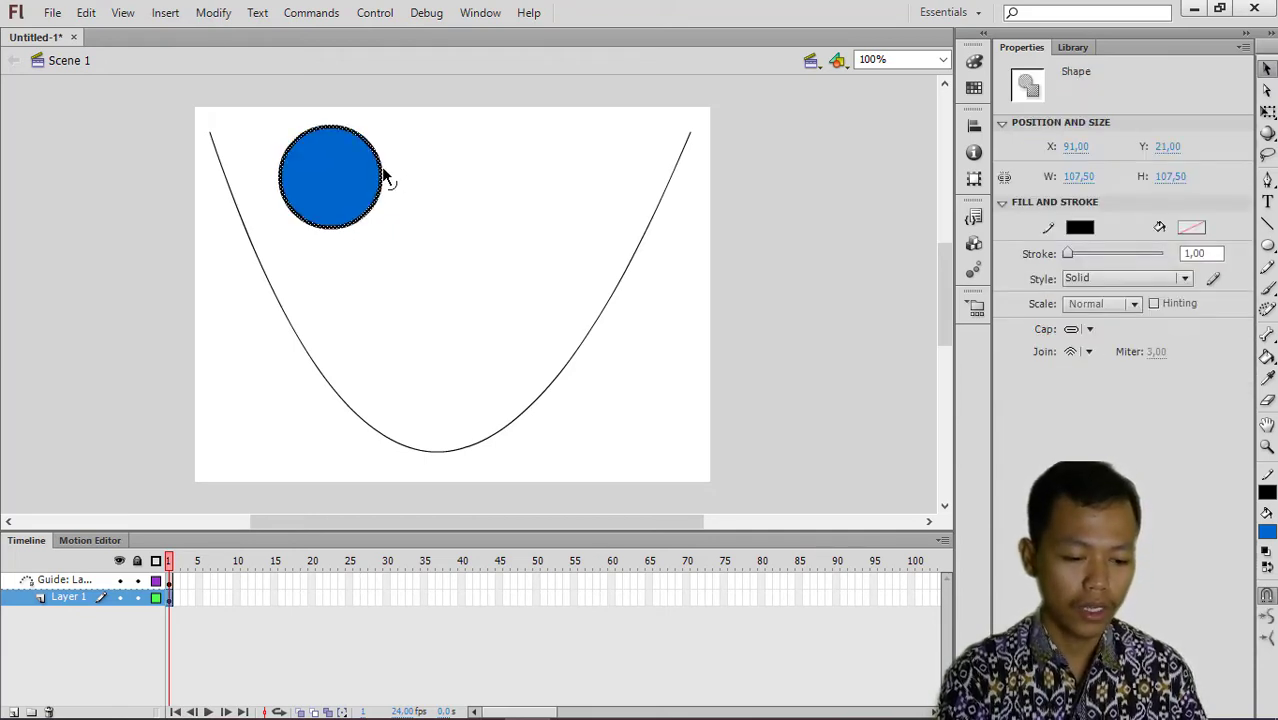
key(Delete)
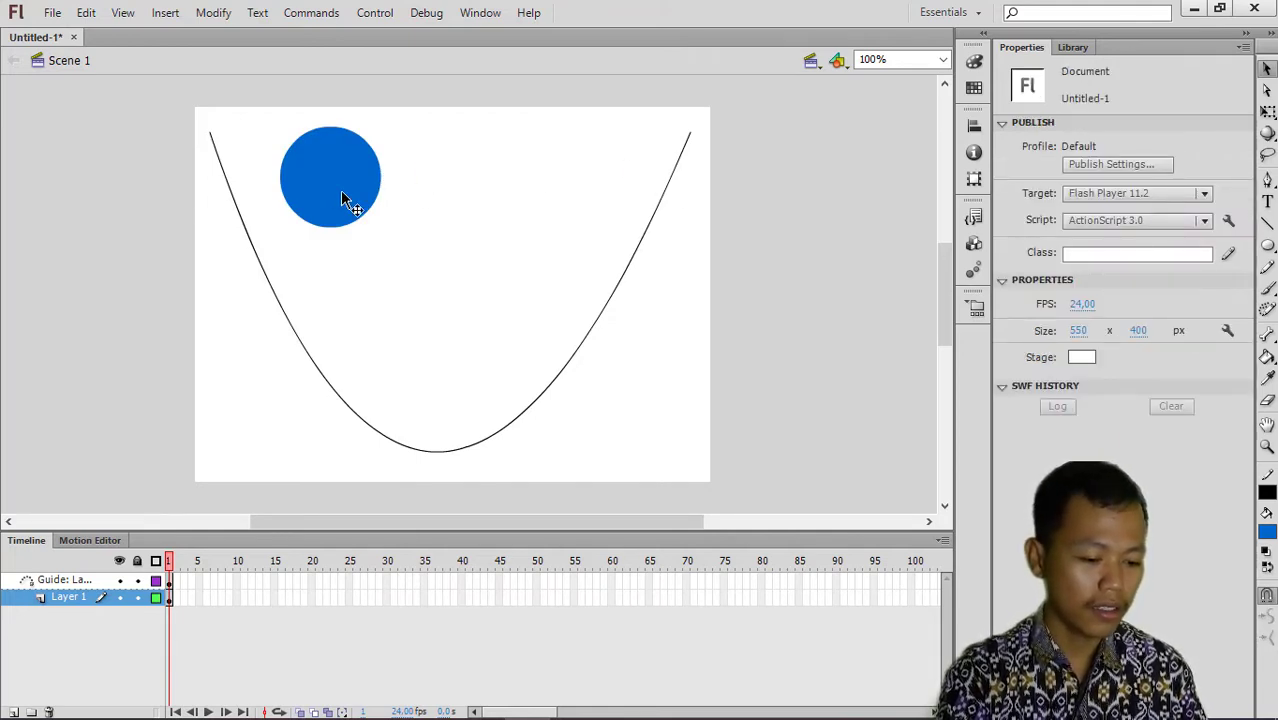
Change the circle's fill to red and move its centre onto the left end of the guide curve.
drag(340, 176, 430, 220)
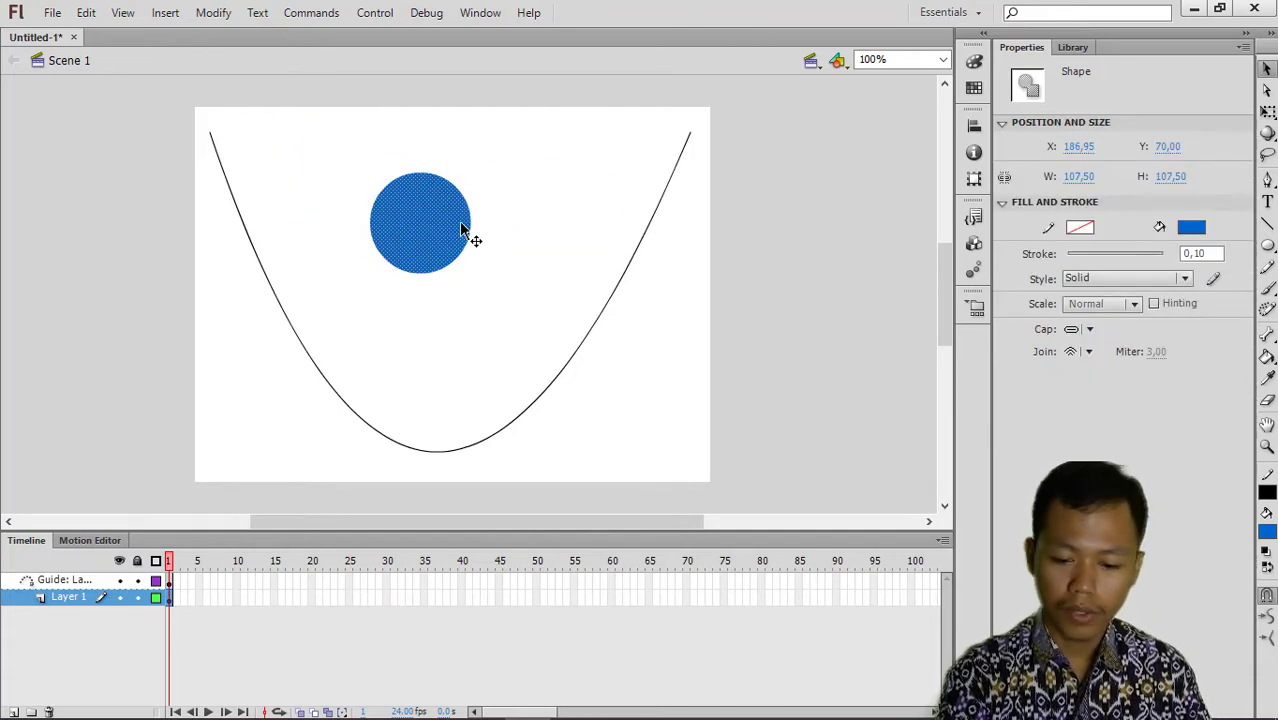
click(1193, 227)
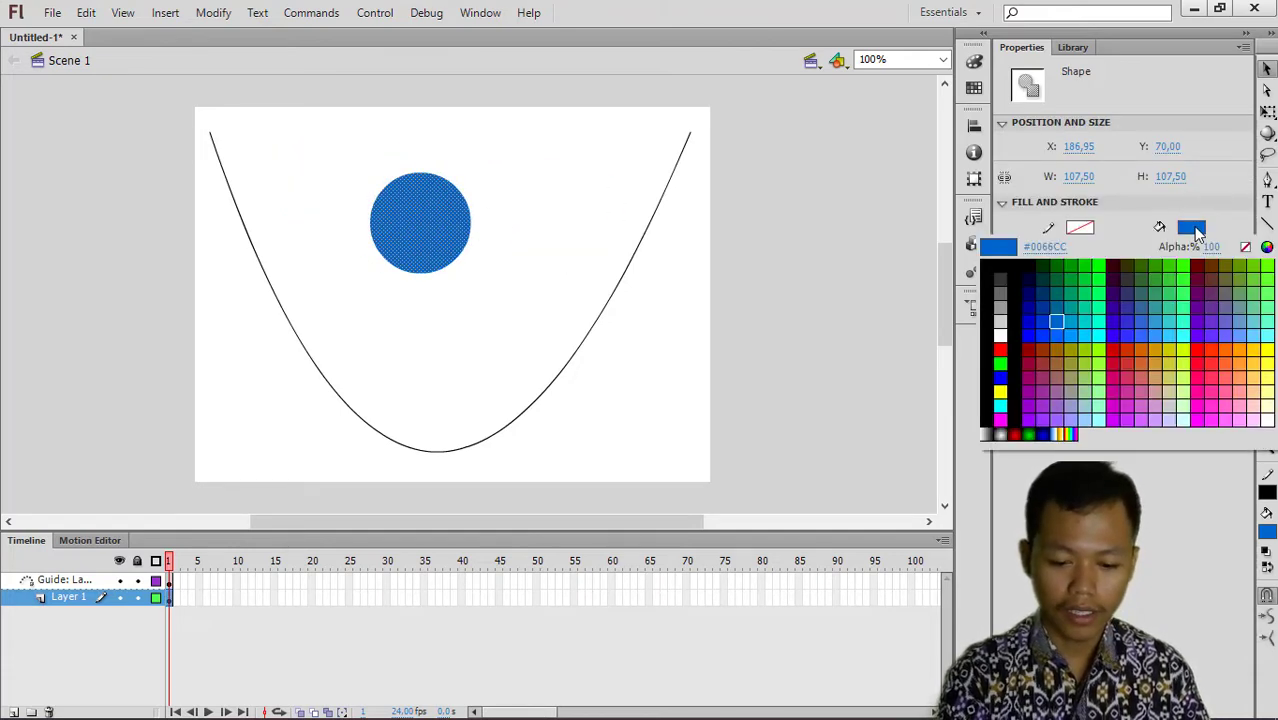
click(1000, 348)
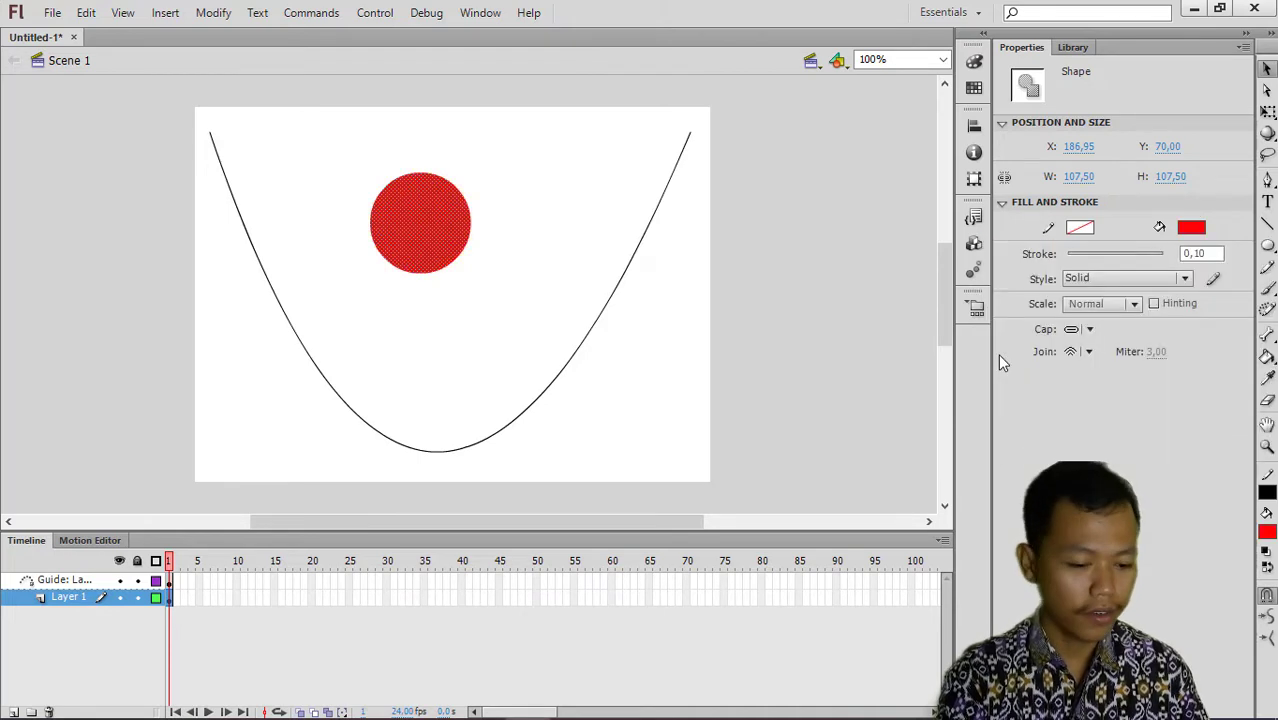
click(608, 293)
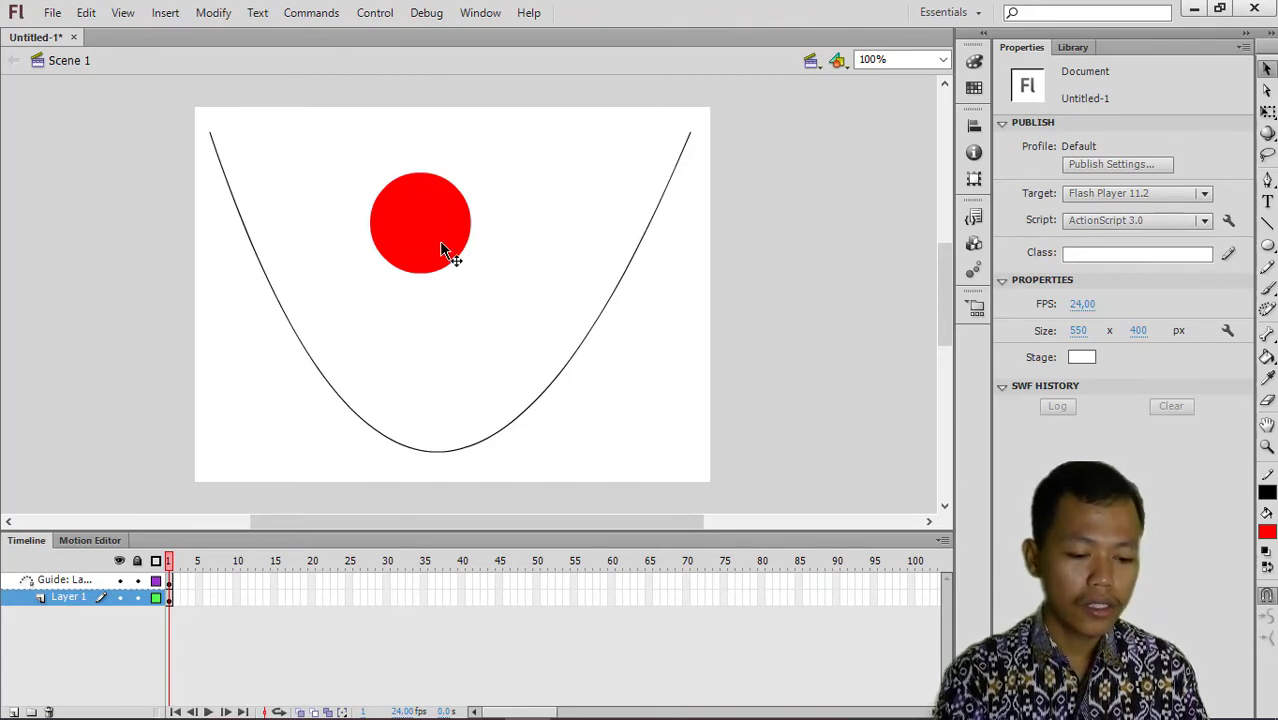
drag(441, 249, 222, 136)
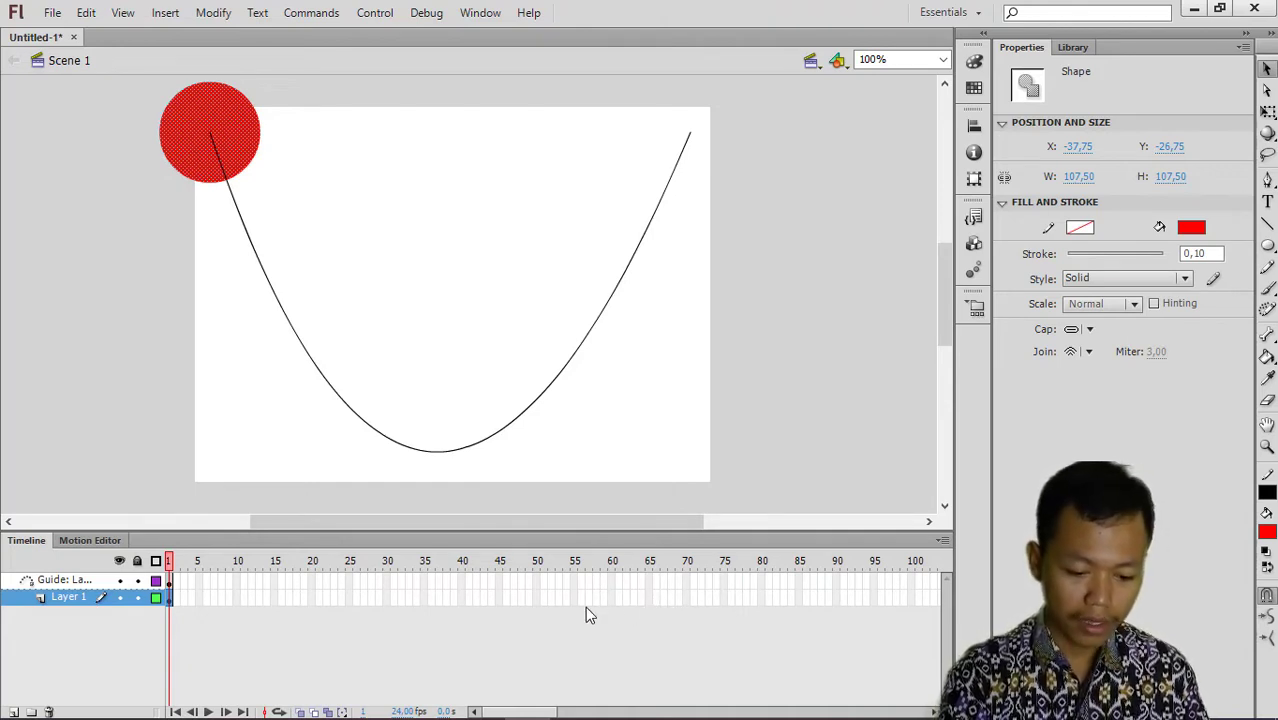
Insert keyframes at frame 100 on both the guide layer and Layer 1.
click(911, 597)
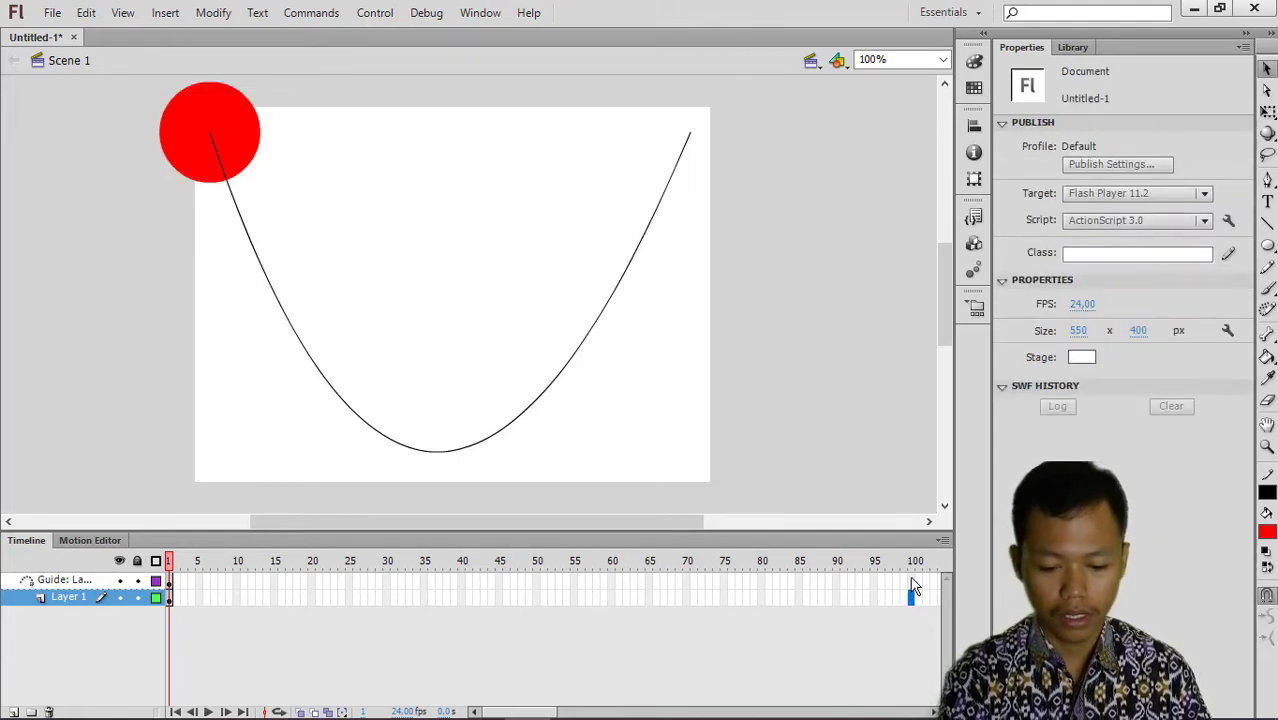
click(911, 581)
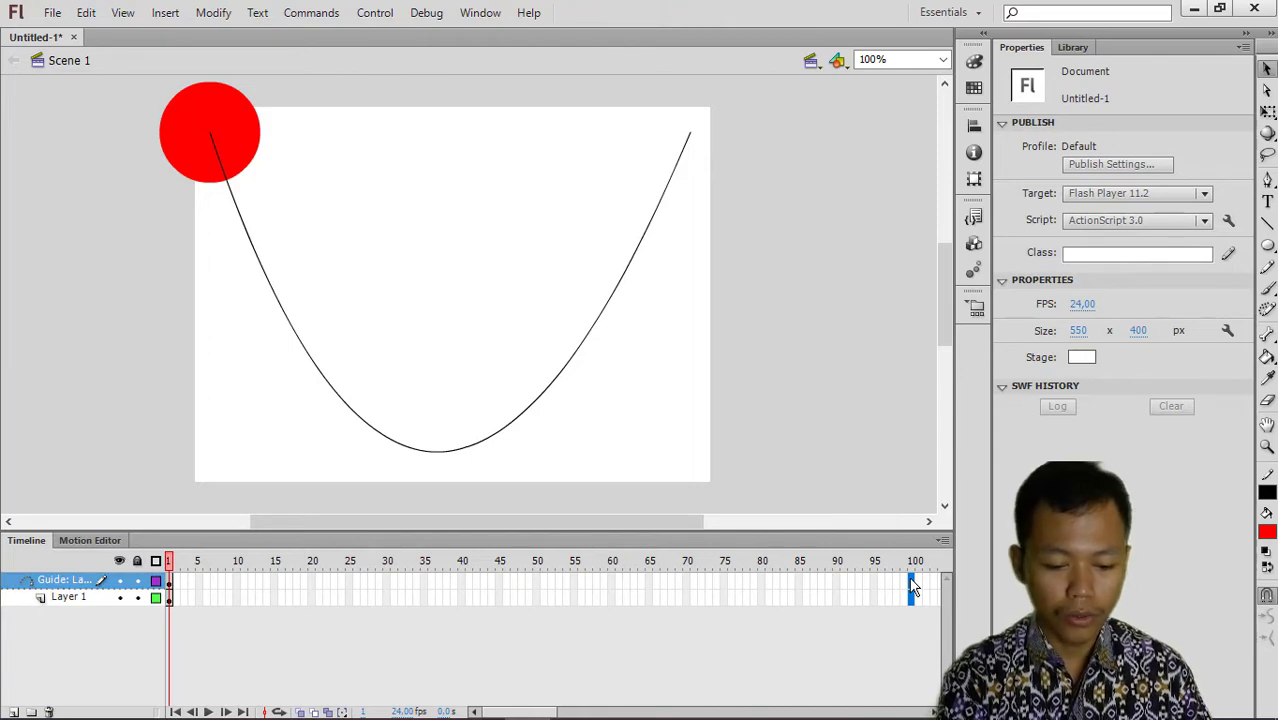
click(918, 640)
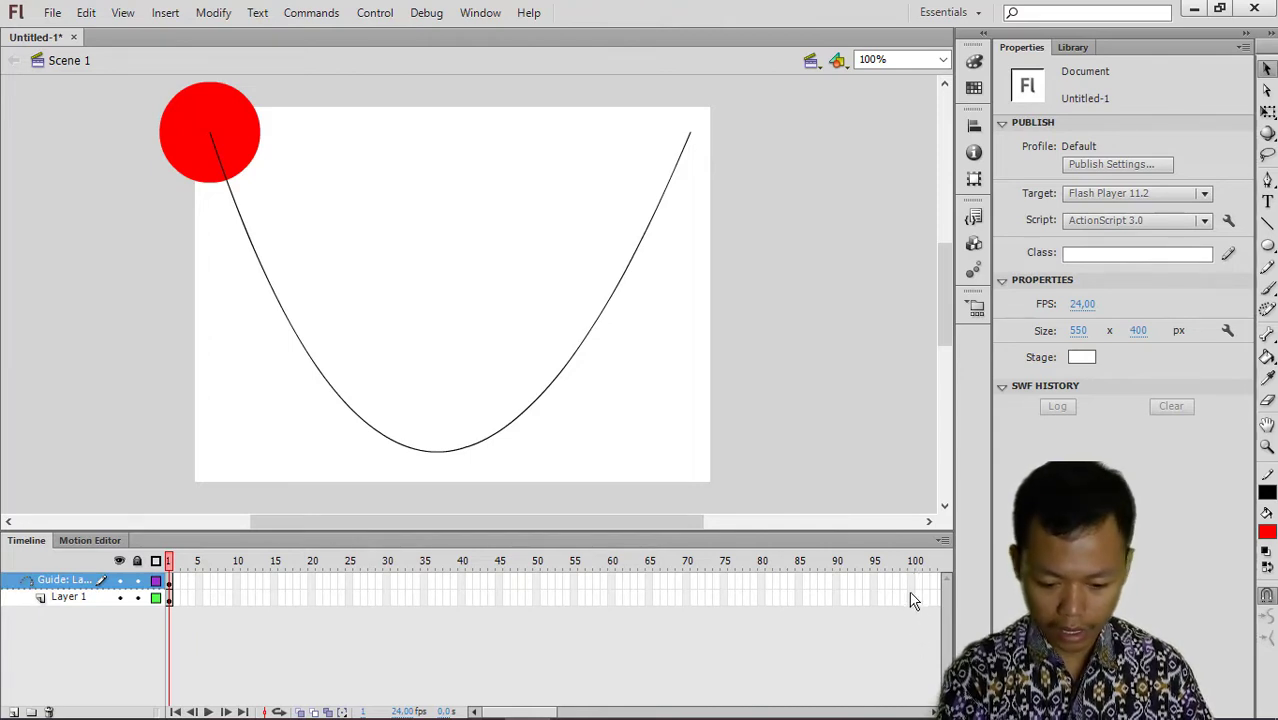
drag(911, 603, 911, 578)
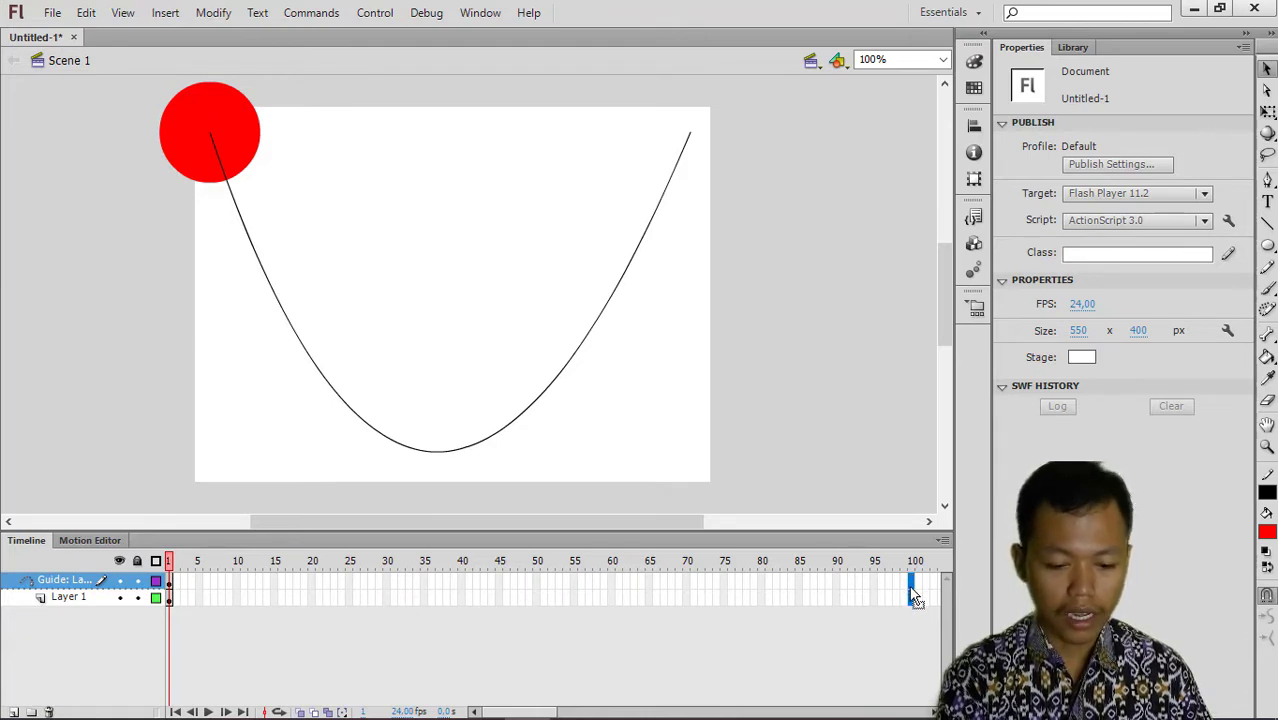
right_click(910, 588)
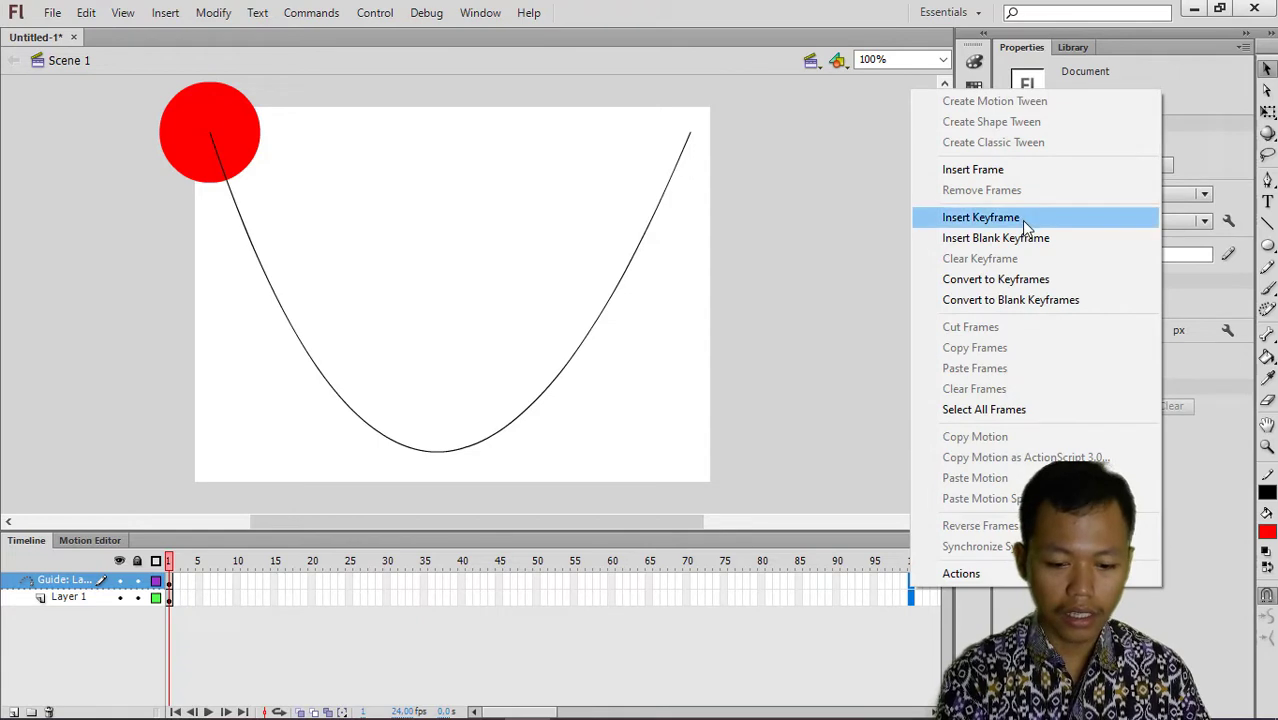
click(1021, 220)
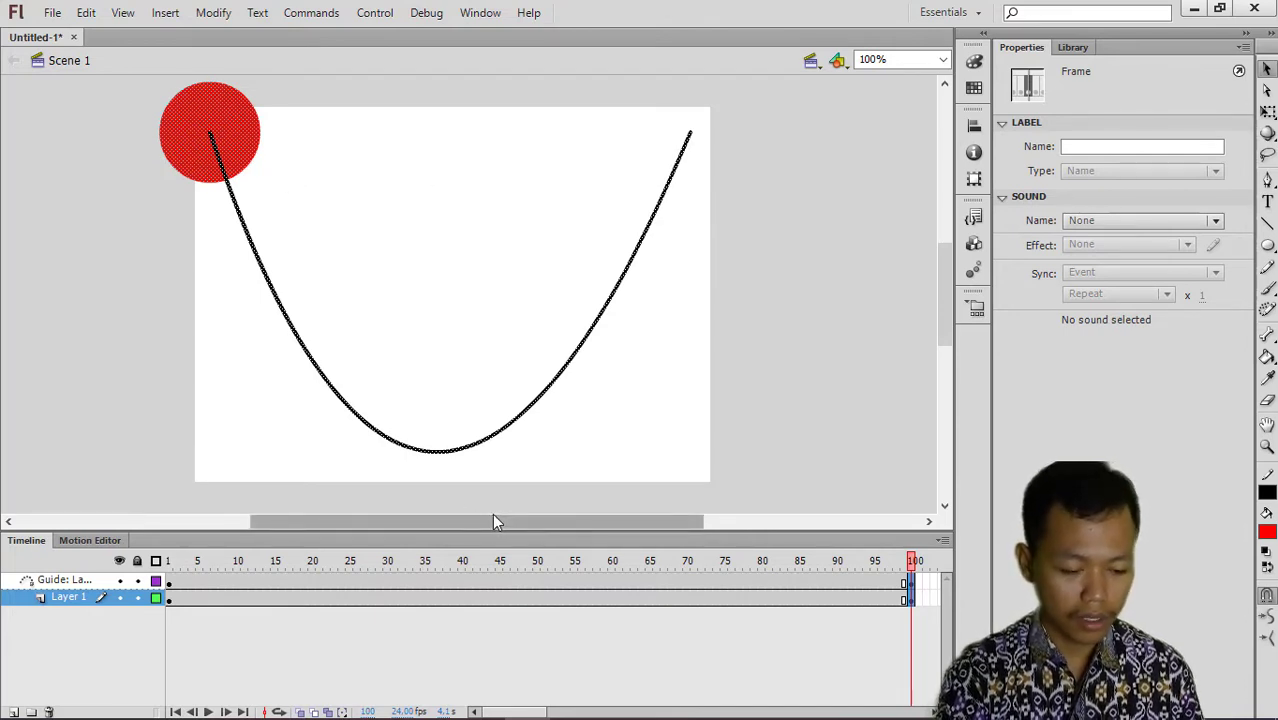
At frame 100 of Layer 1, move the red circle so its centre sits on the right end of the guide curve.
click(62, 586)
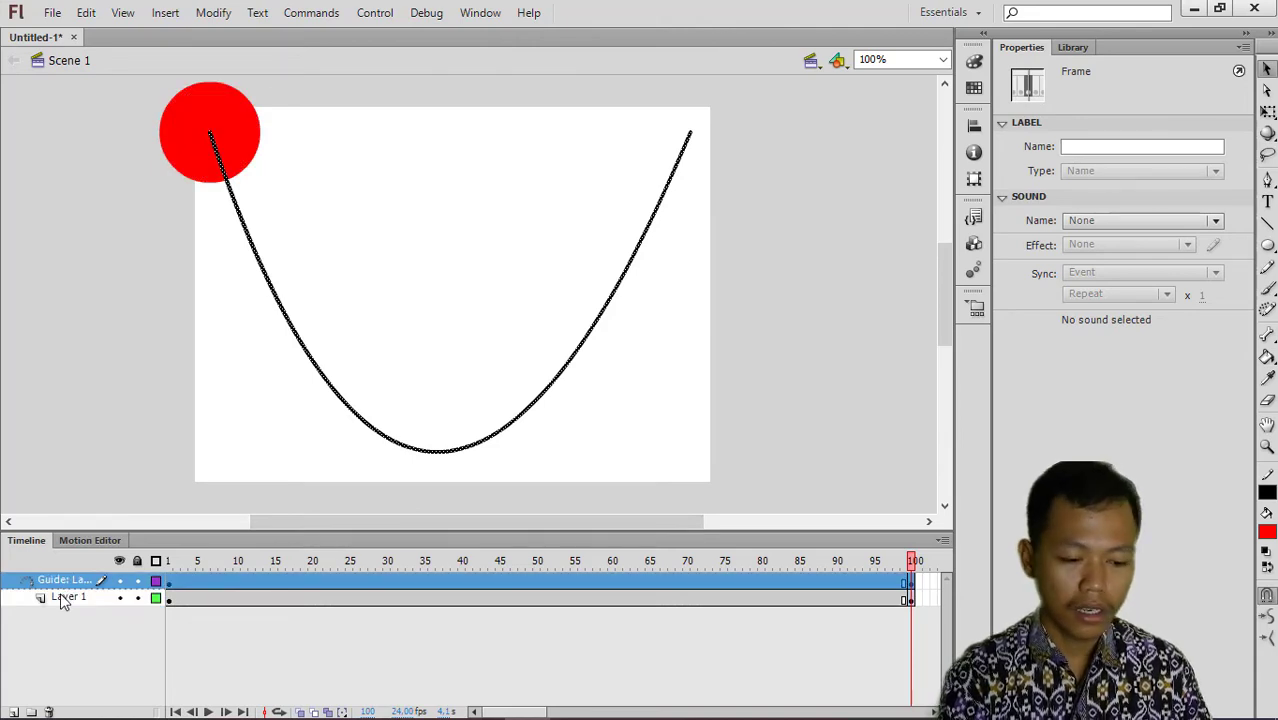
click(60, 598)
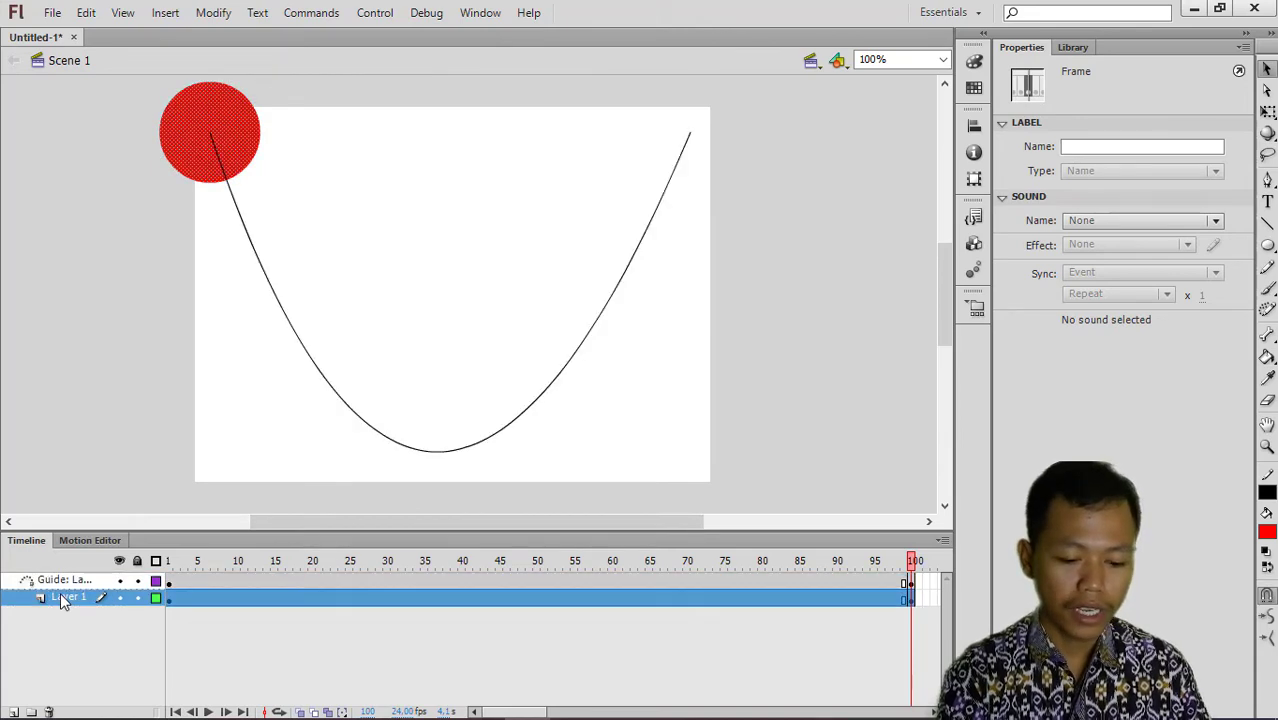
click(912, 598)
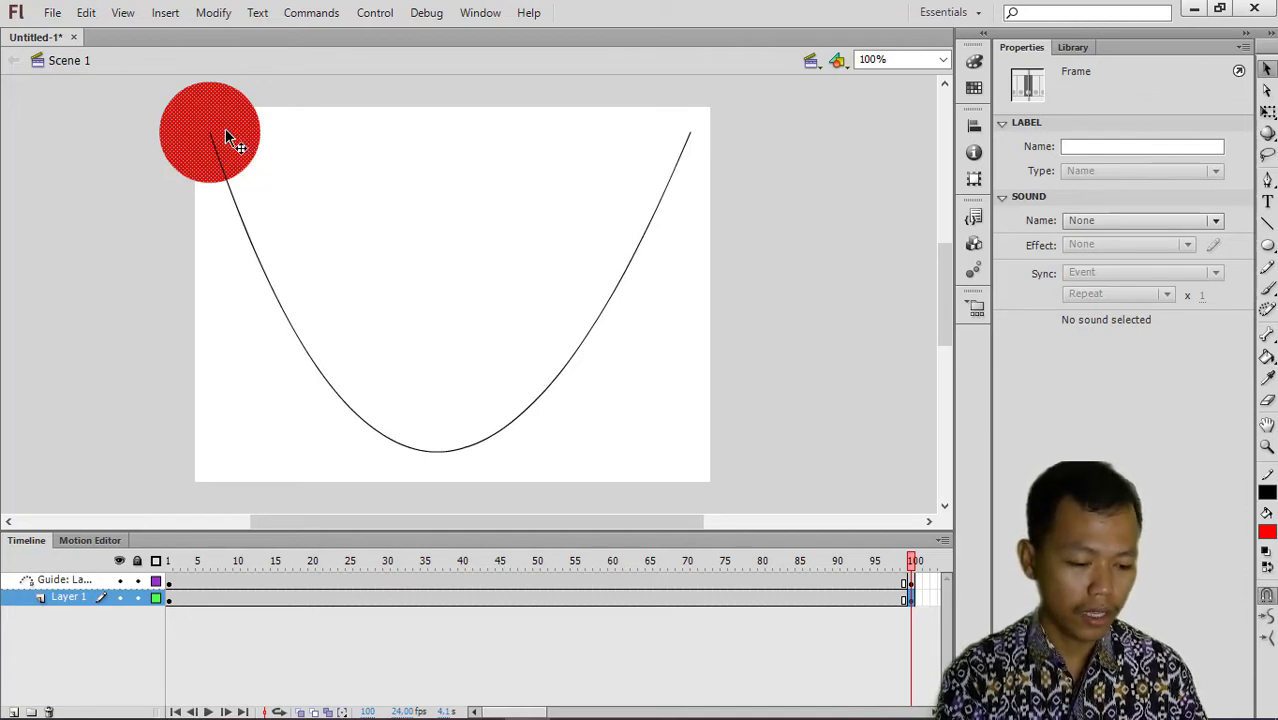
mouse_move(230, 133)
mouse_down()
mouse_move(428, 185)
mouse_move(636, 166)
mouse_move(711, 133)
mouse_move(660, 136)
mouse_move(703, 136)
mouse_up()
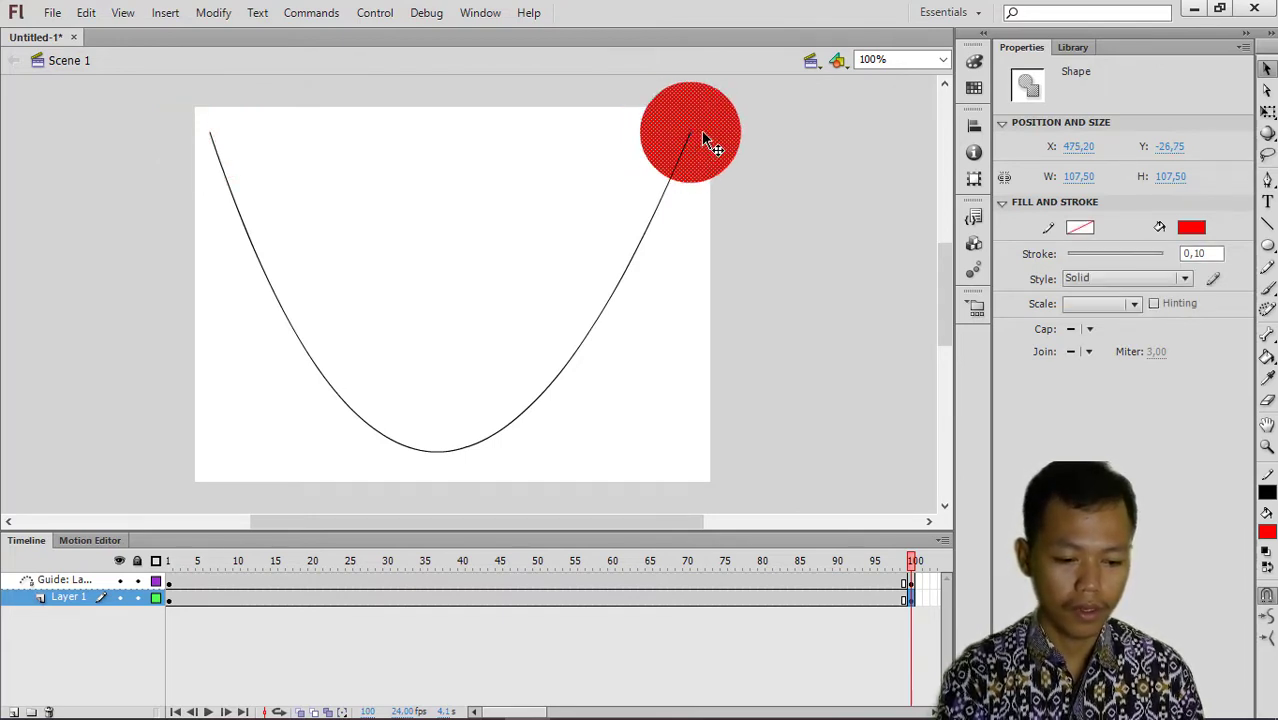
click(868, 366)
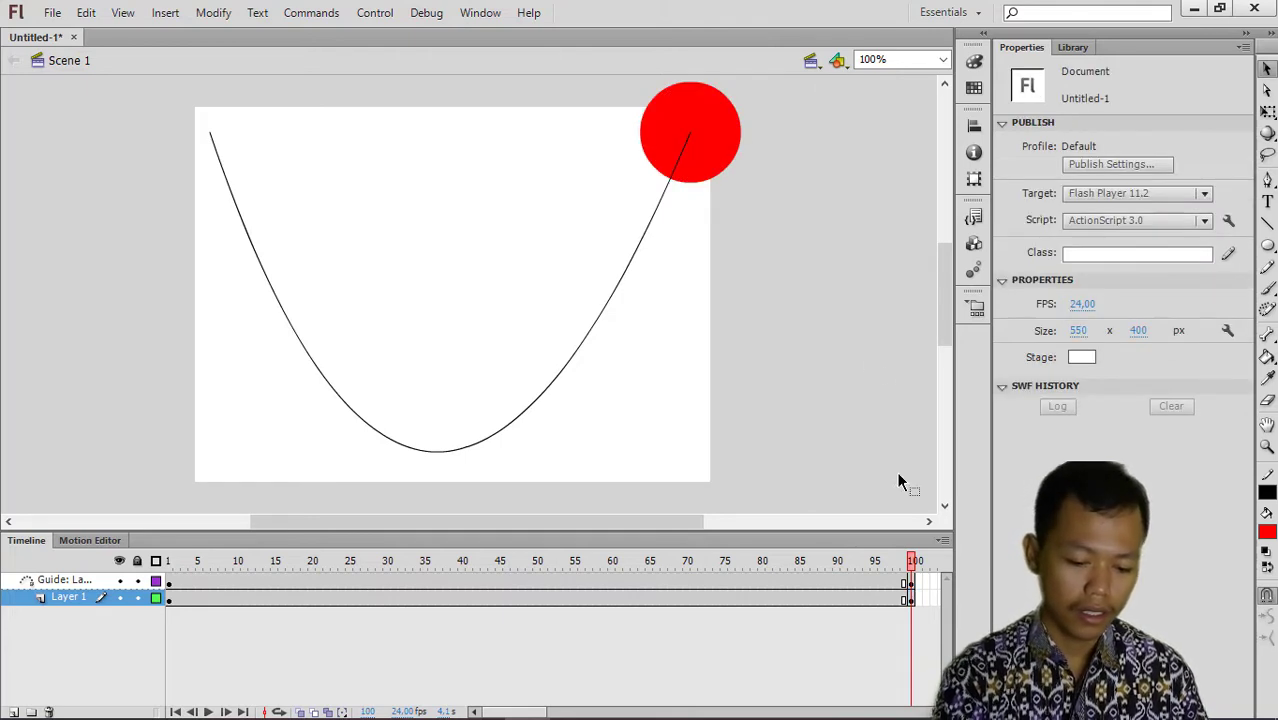
click(903, 560)
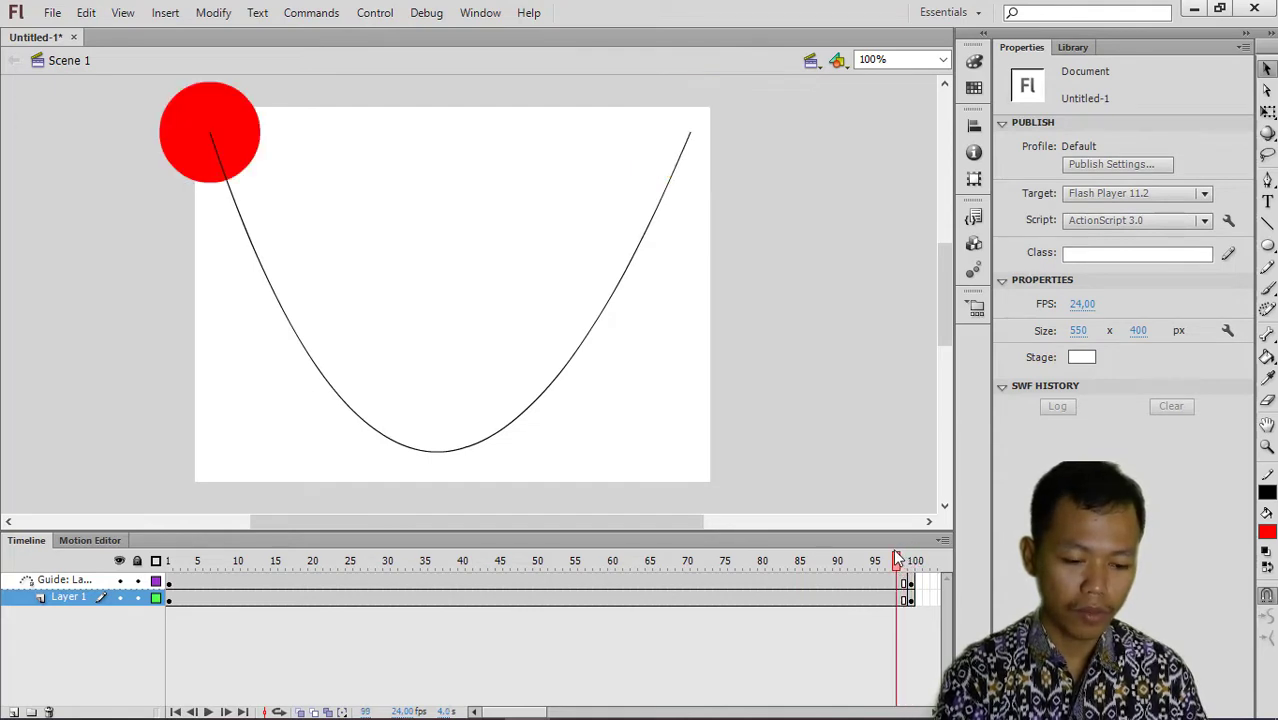
click(913, 560)
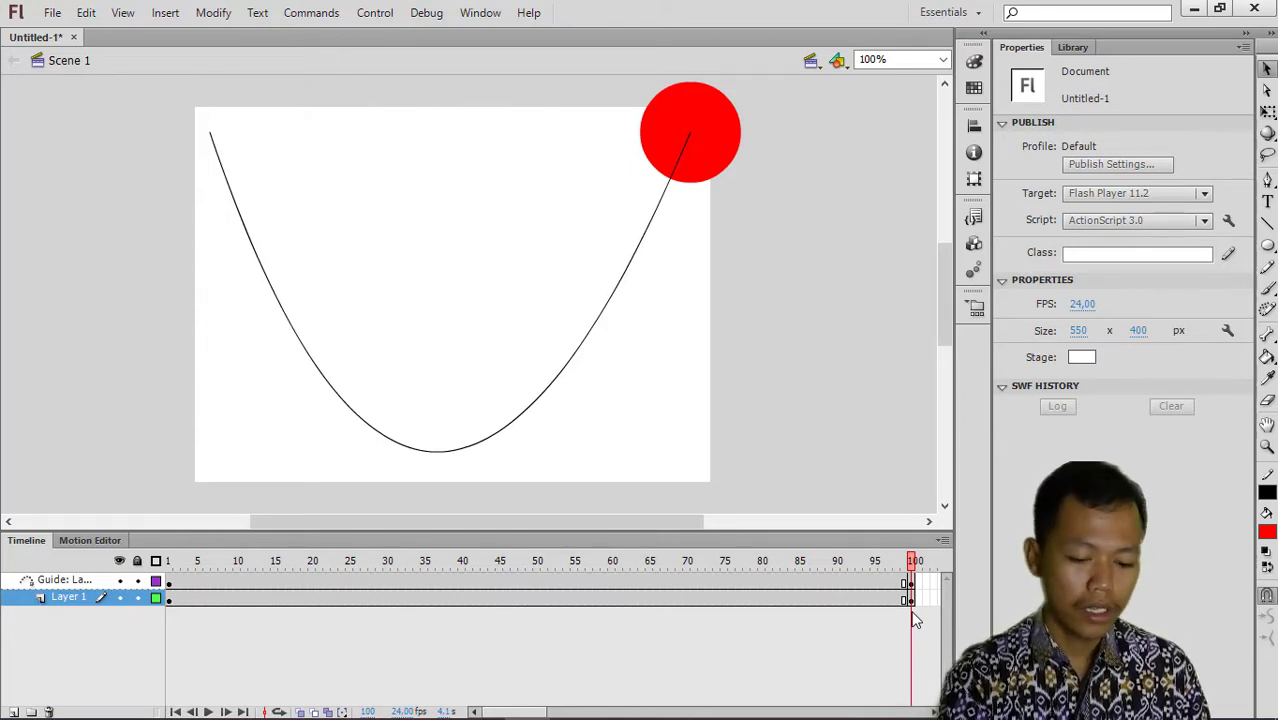
click(906, 600)
key(shift+F6)
click(906, 600)
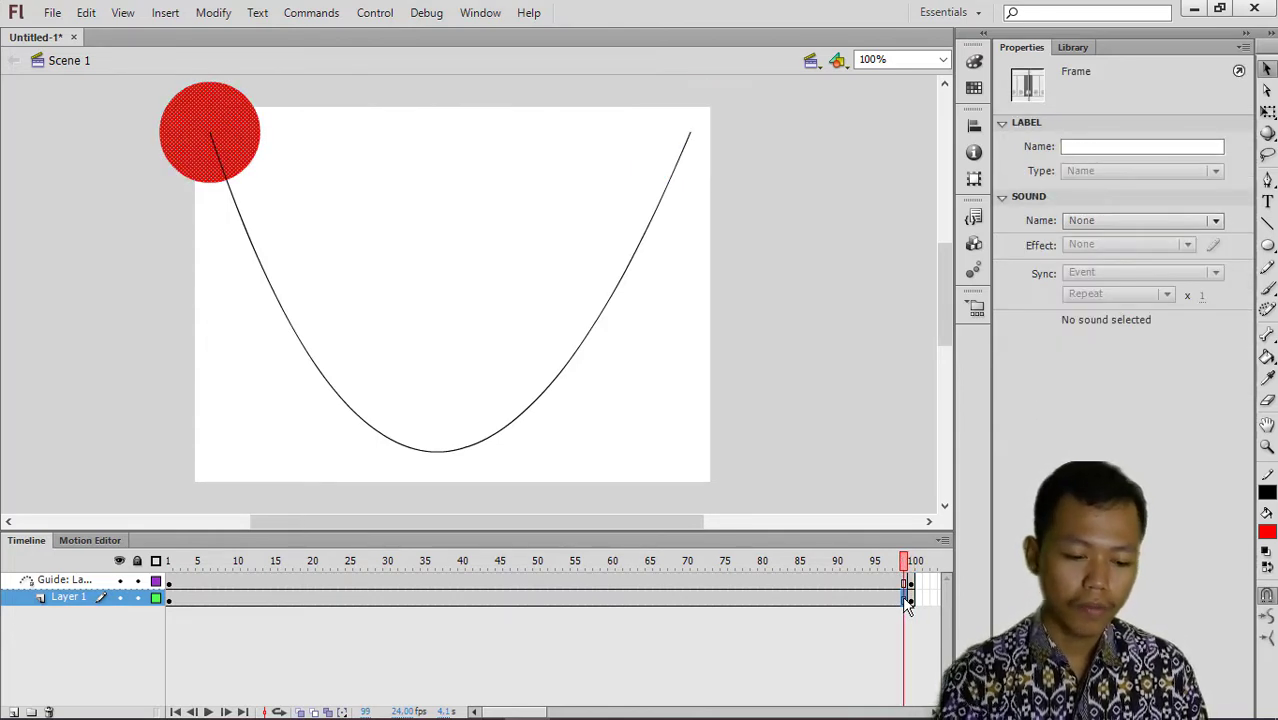
right_click(908, 605)
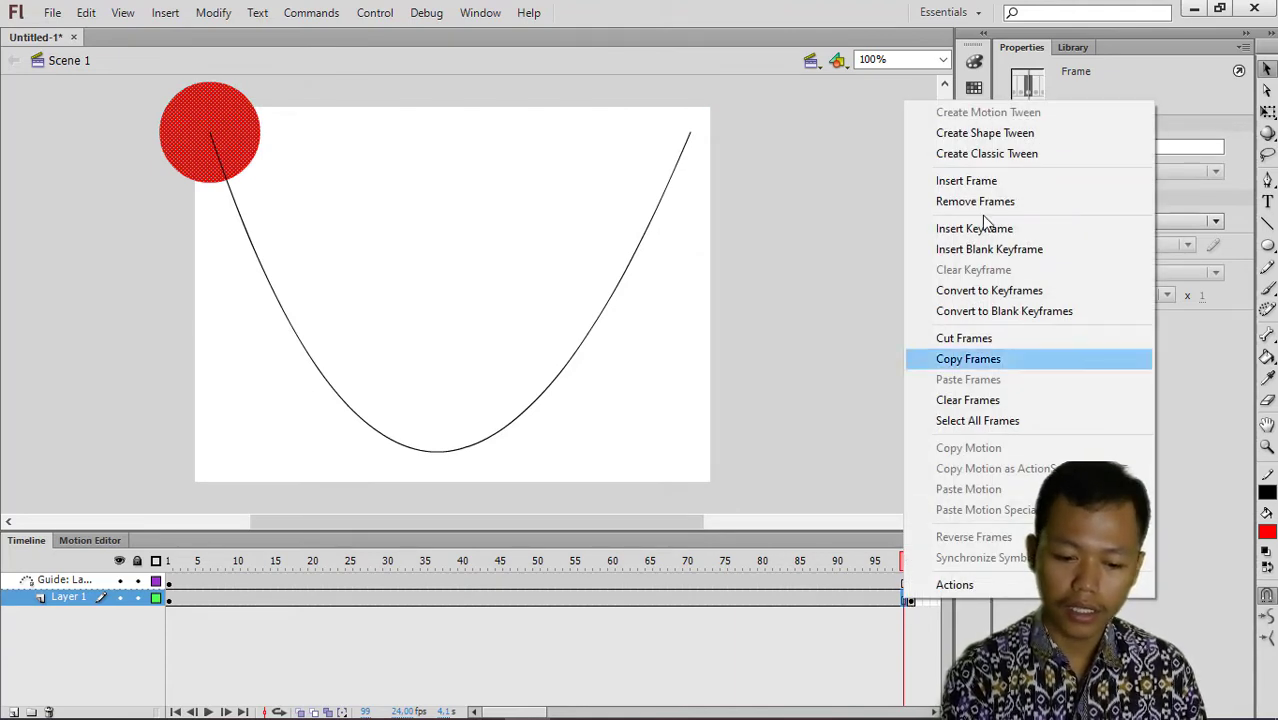
click(798, 648)
click(798, 648)
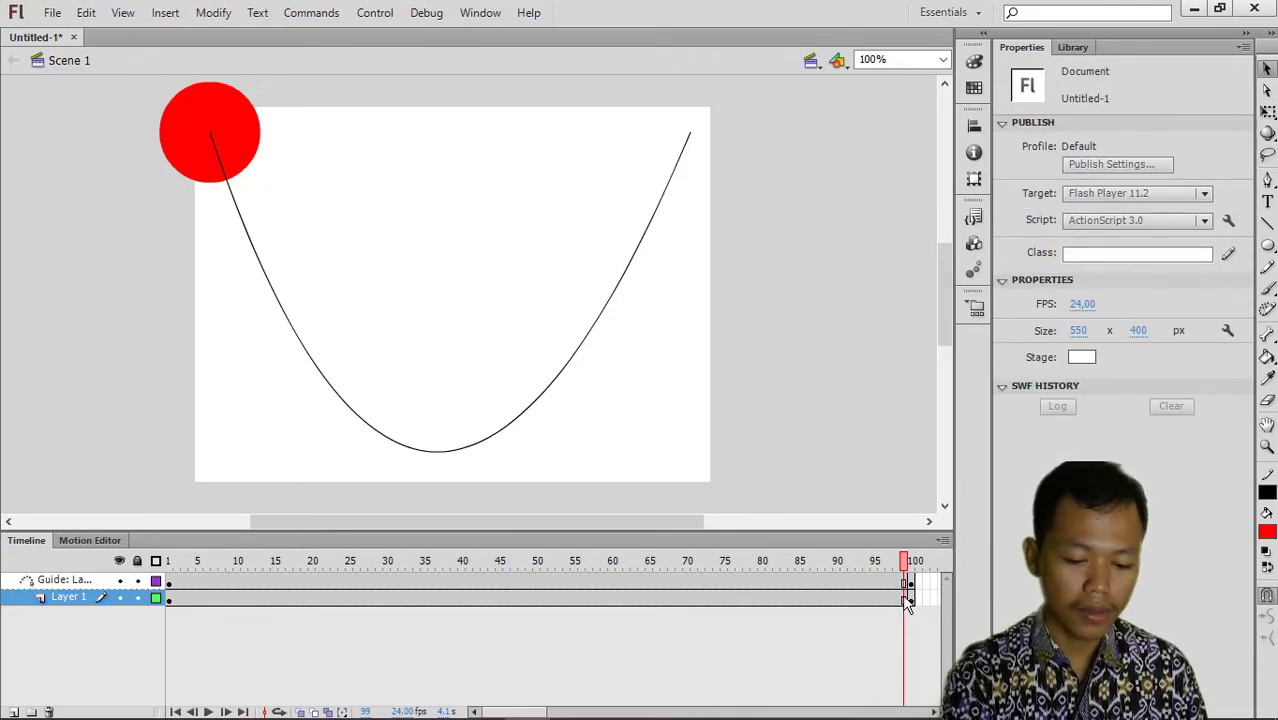
Create a classic tween on Layer 1 between the keyframes at frames 1 and 100, and preview the movie.
click(906, 598)
right_click(906, 598)
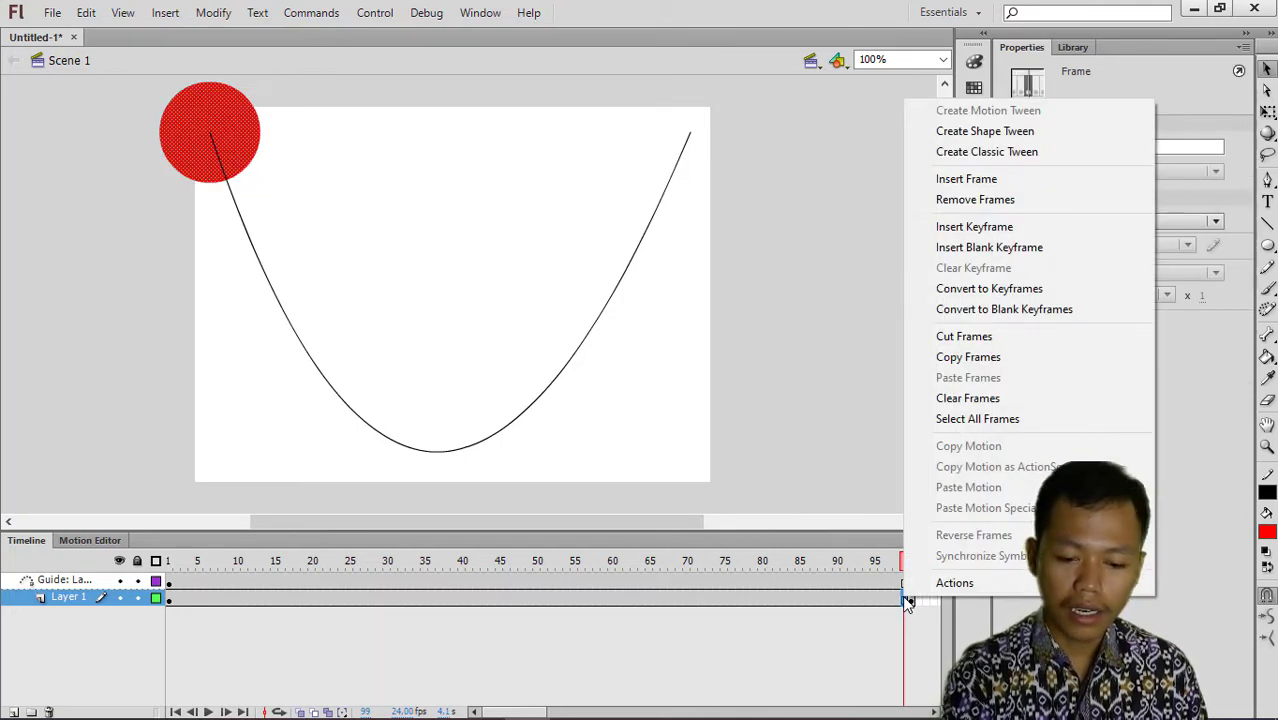
click(970, 153)
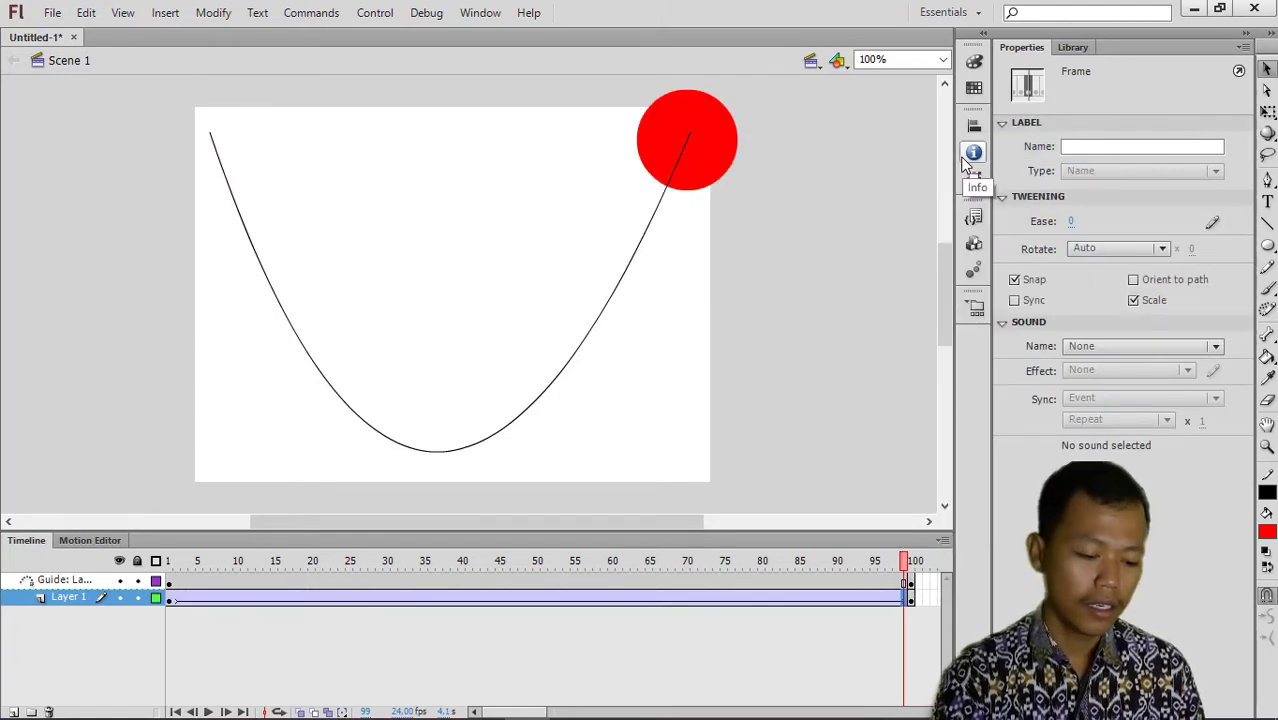
click(682, 308)
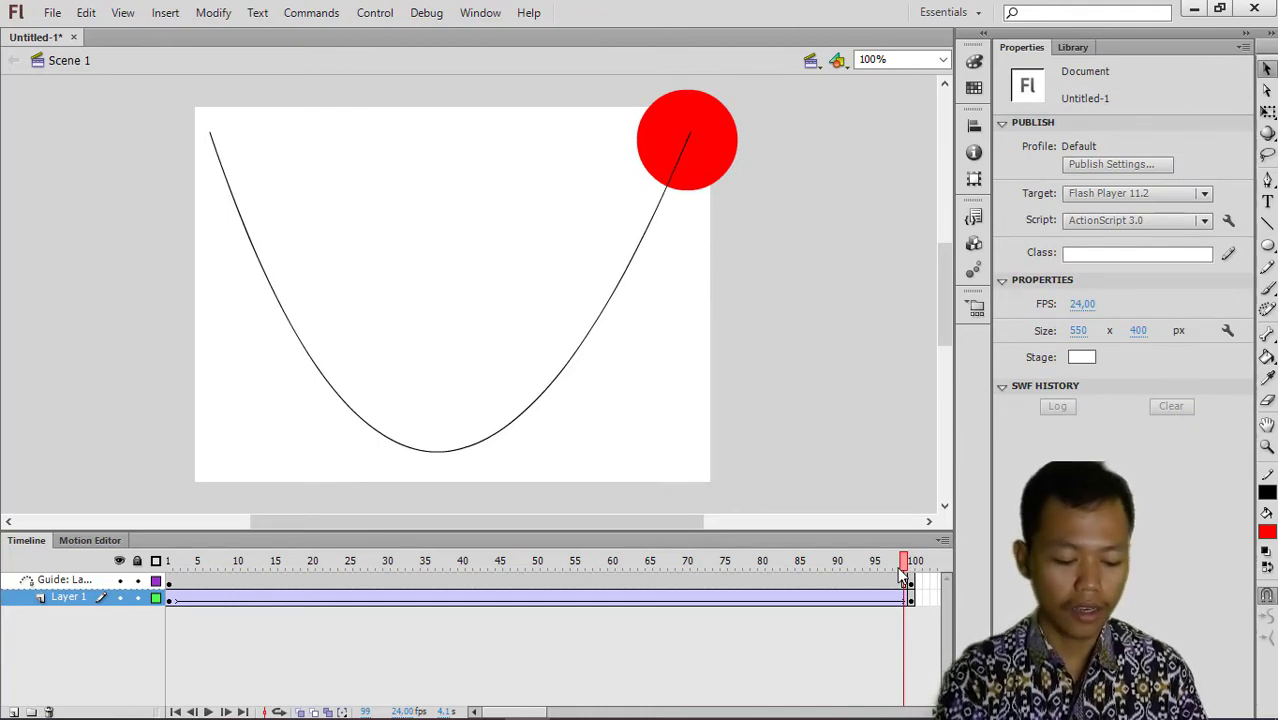
key(ctrl+Return)
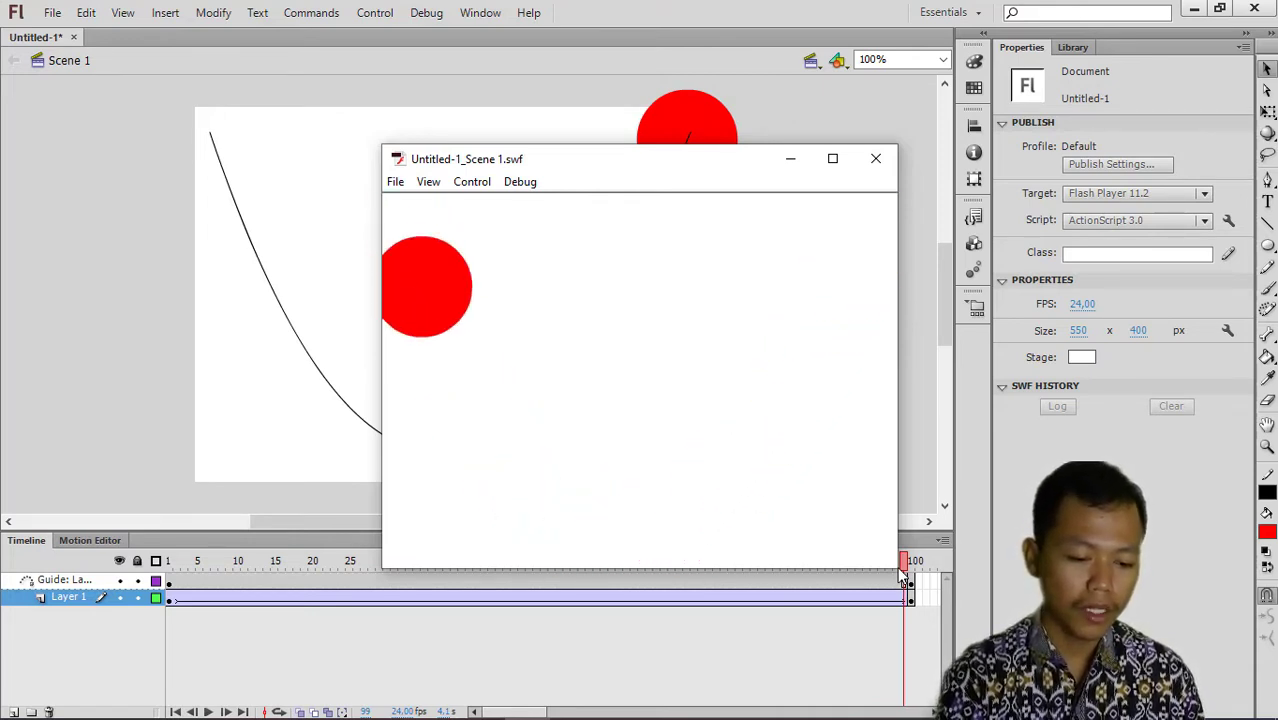
click(876, 158)
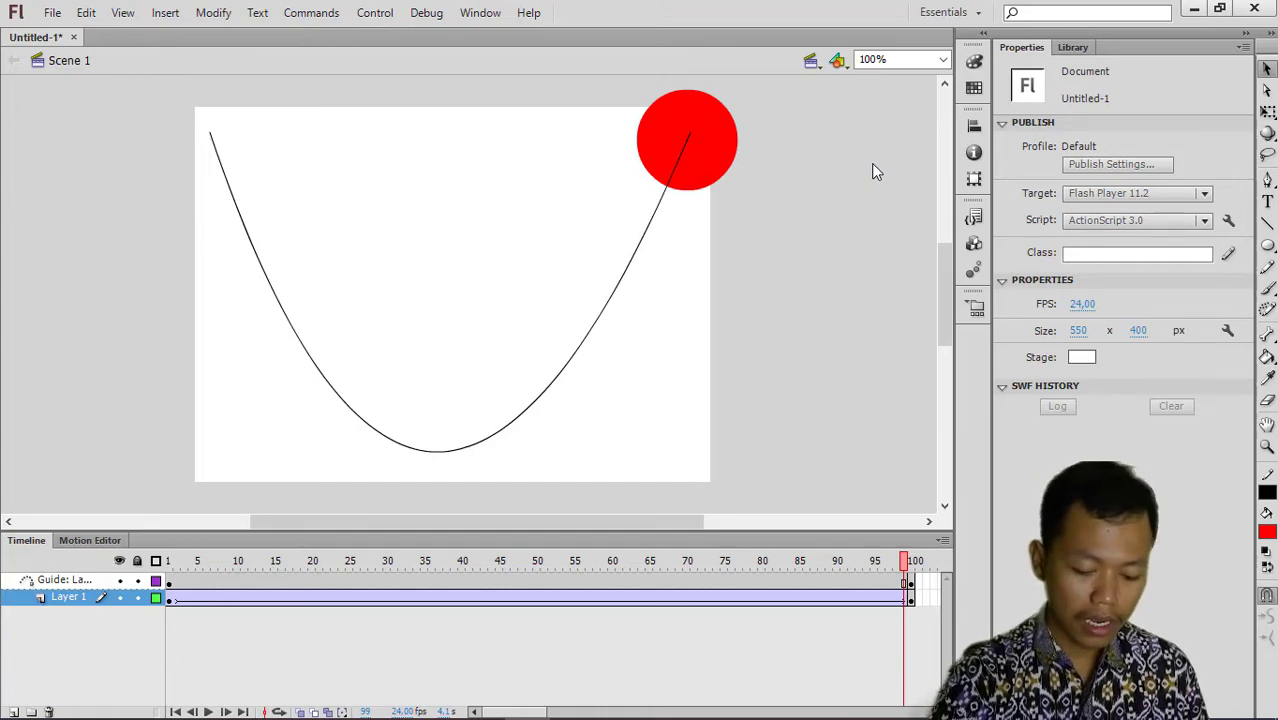
Create a new 550 x 400 px ActionScript 3.0 document and add a classic motion guide to its Layer 1.
key(ctrl+n)
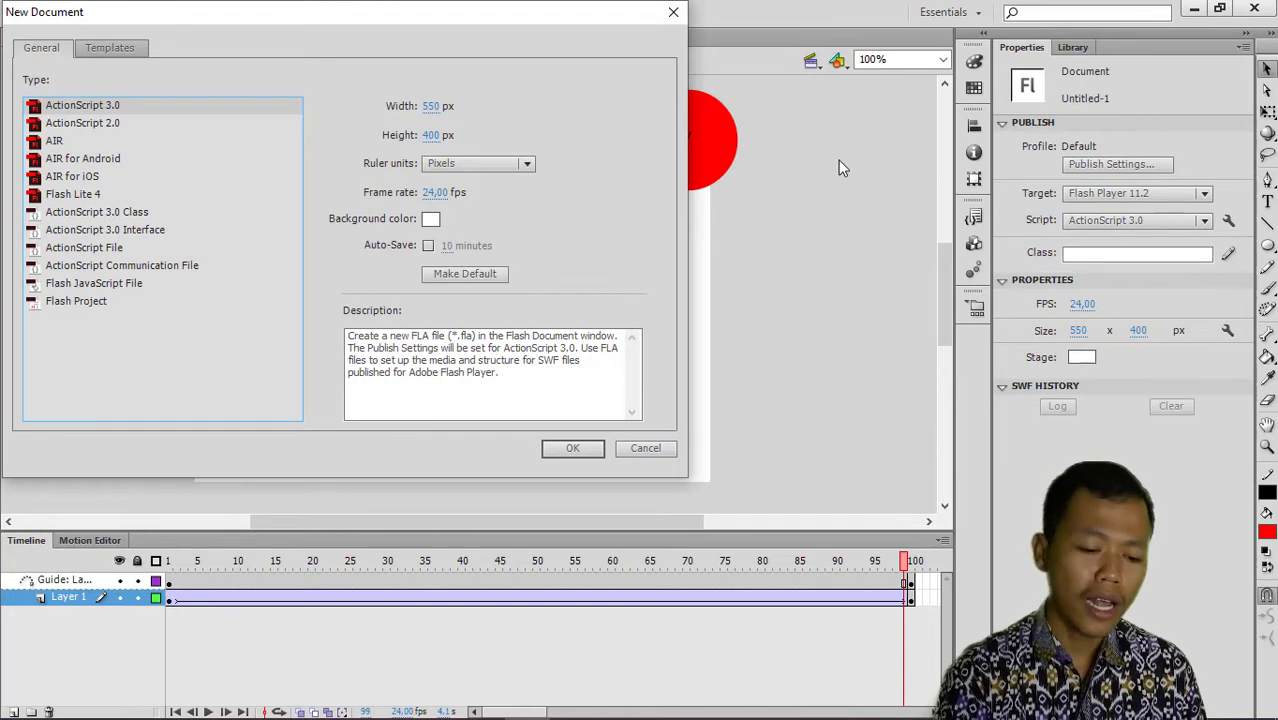
click(564, 456)
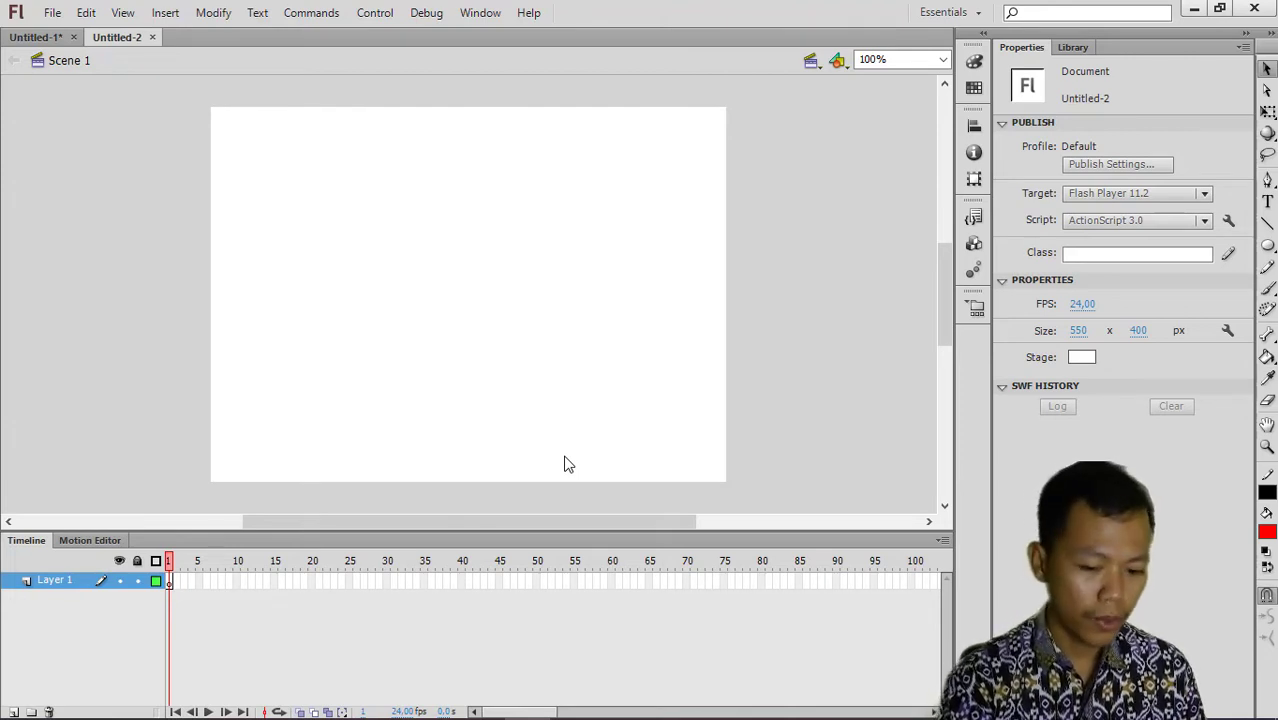
right_click(51, 582)
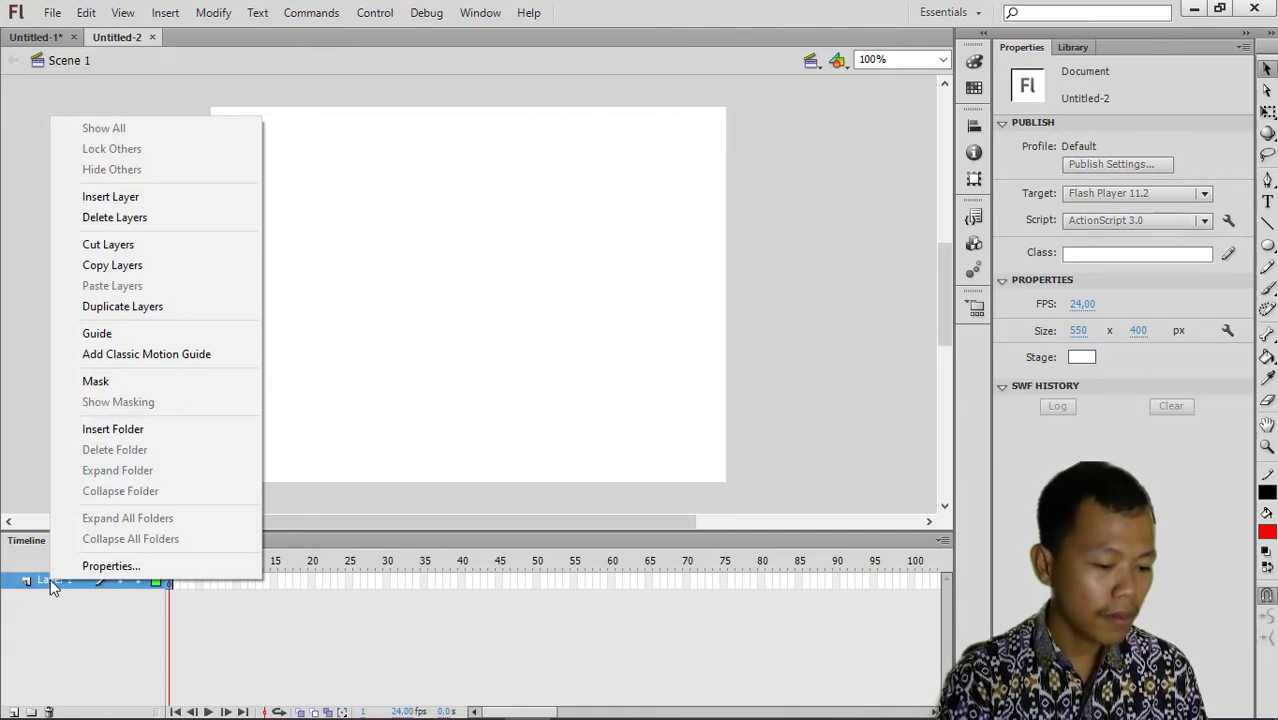
click(140, 356)
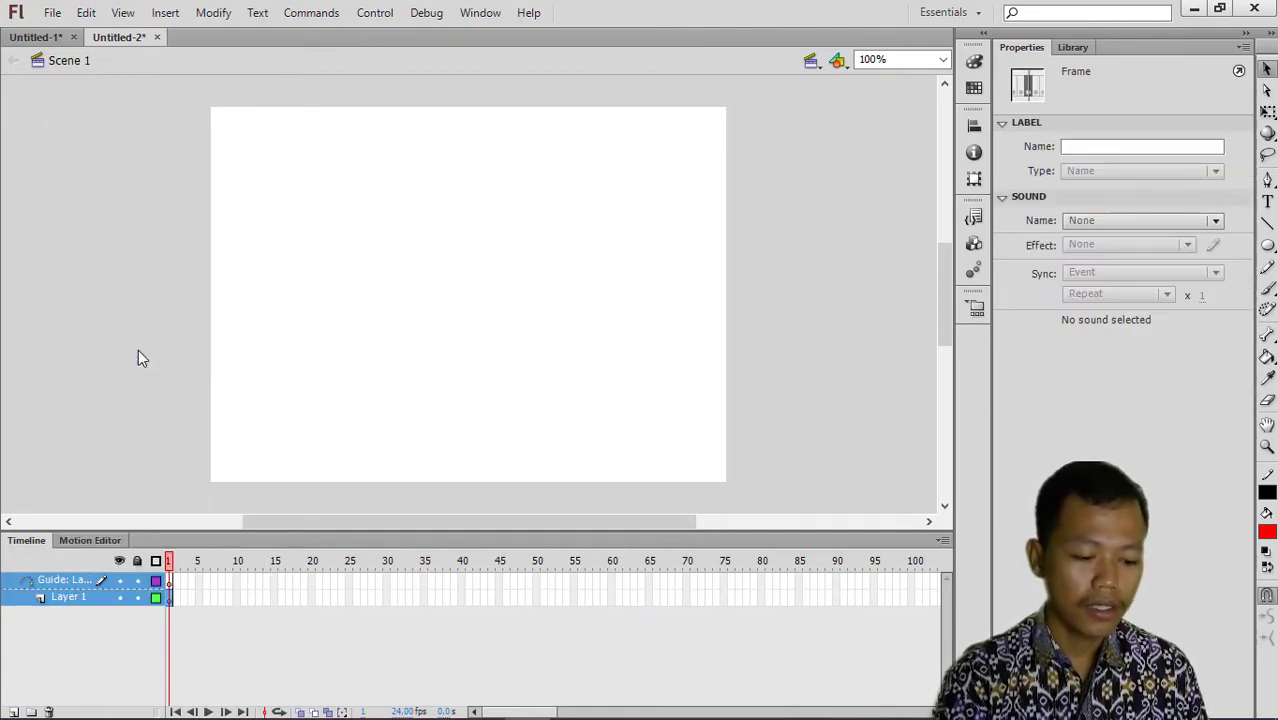
Draw a tall vertical line on the guide layer and continue it rightward from its lower end with four connected horizontal segments near the stage's bottom.
click(43, 586)
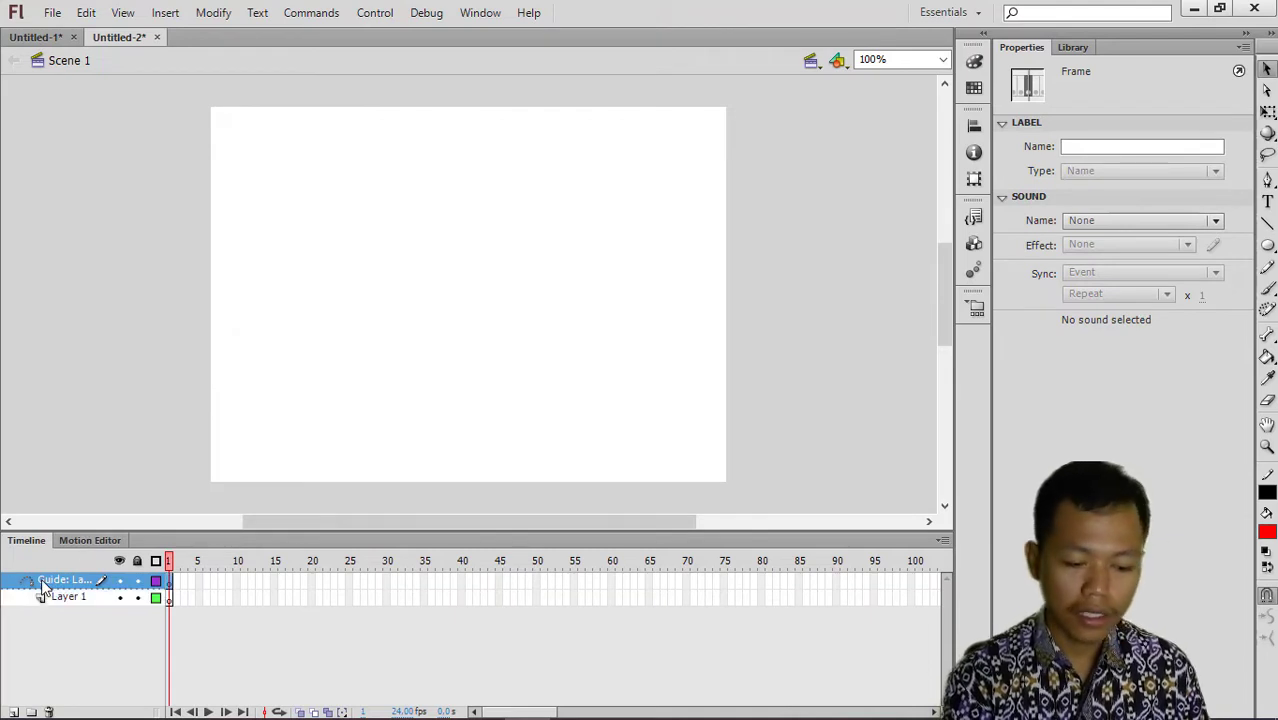
click(1266, 224)
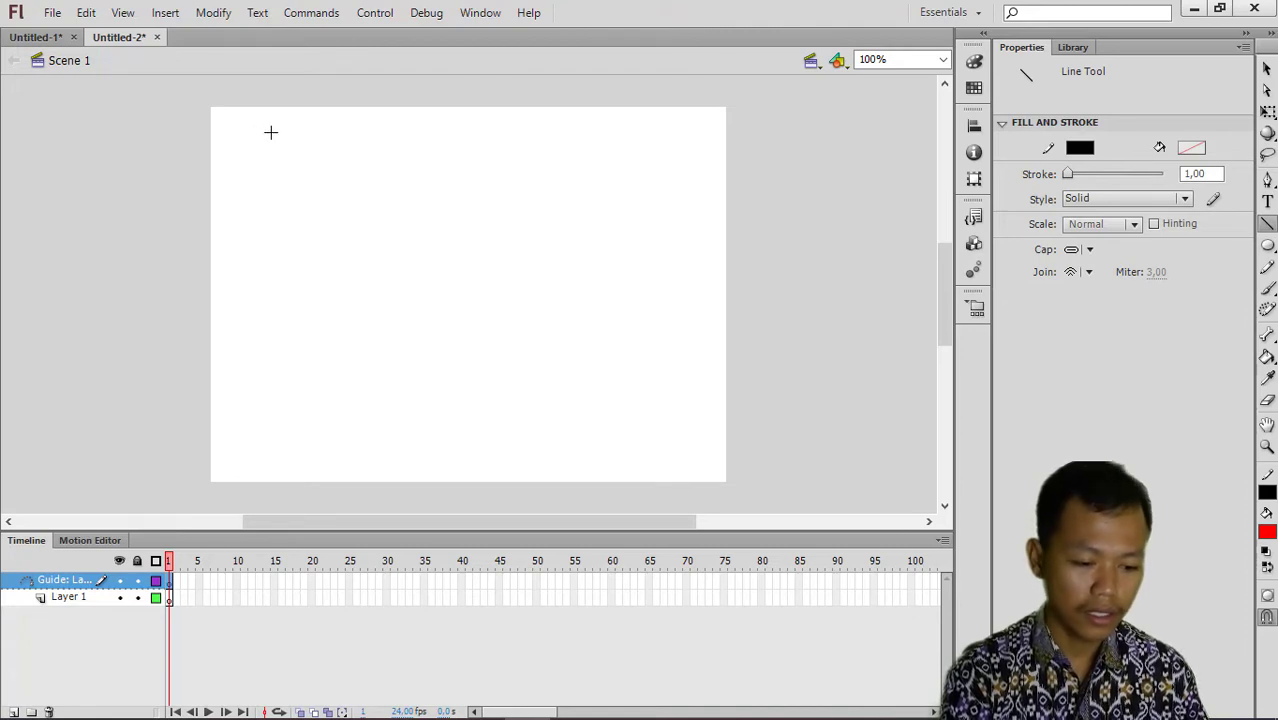
drag(270, 135, 270, 461)
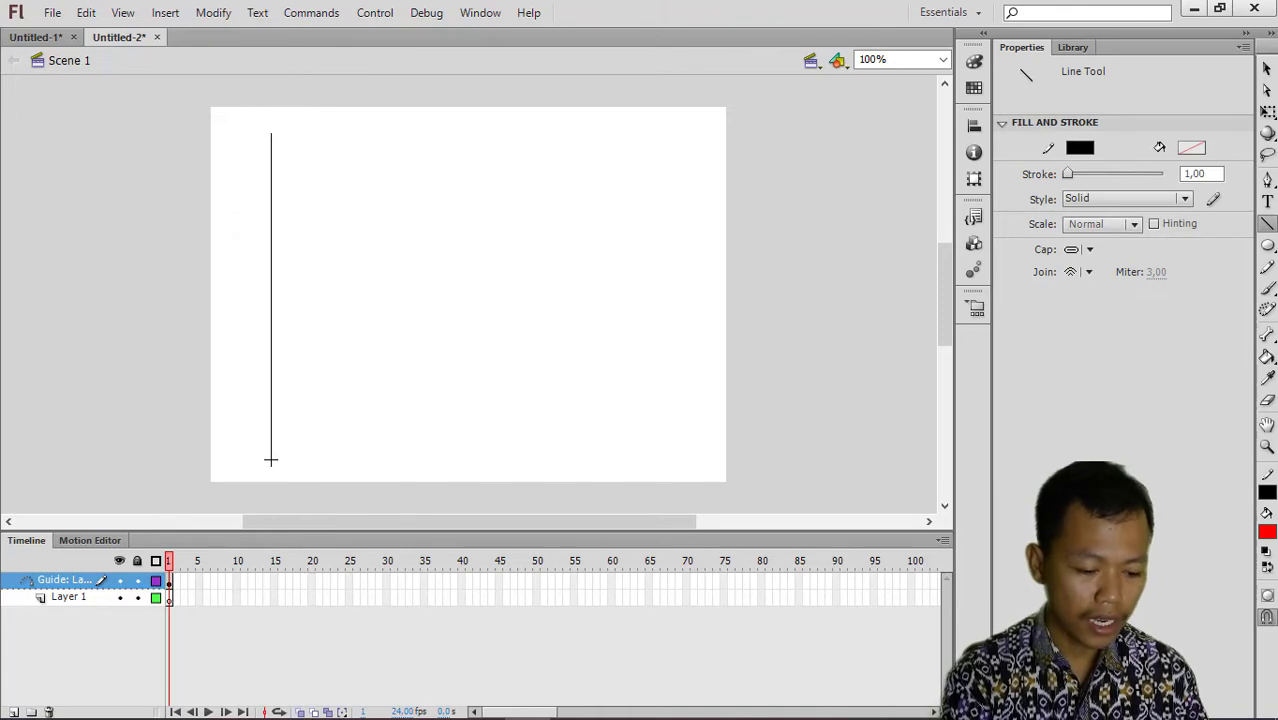
drag(270, 461, 385, 463)
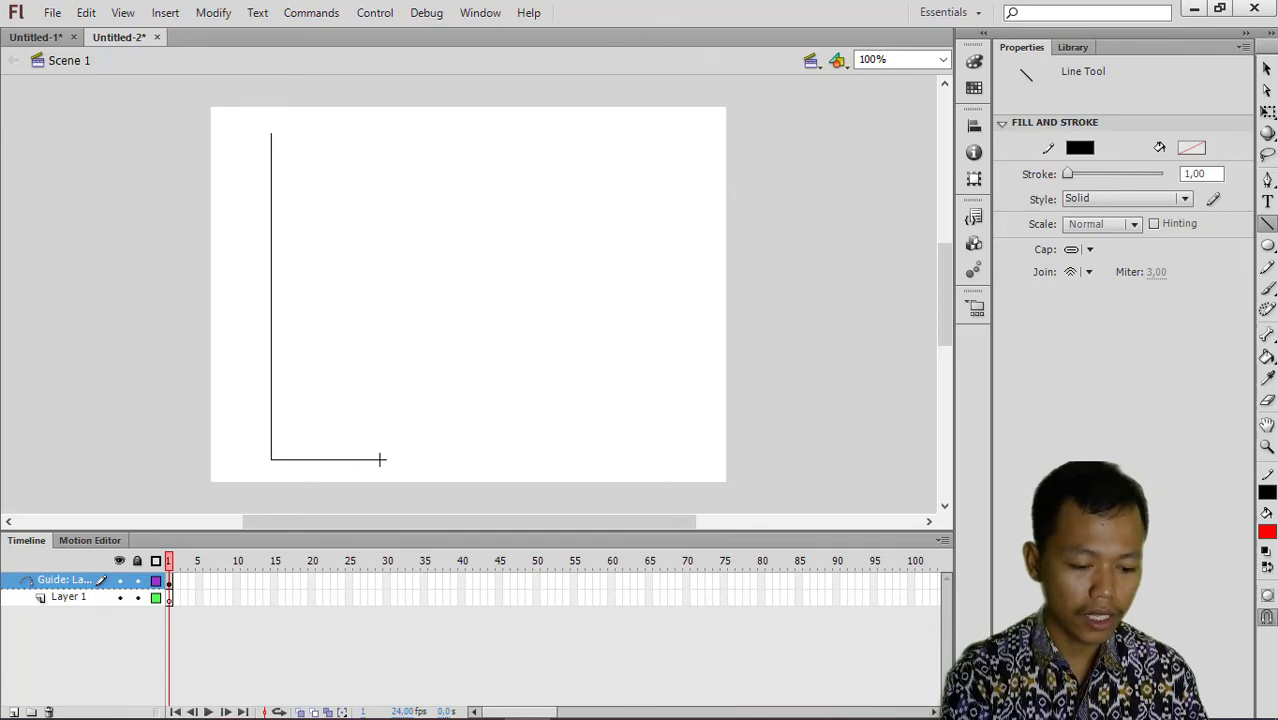
mouse_move(381, 460)
mouse_down()
mouse_move(511, 457)
mouse_move(495, 457)
mouse_up()
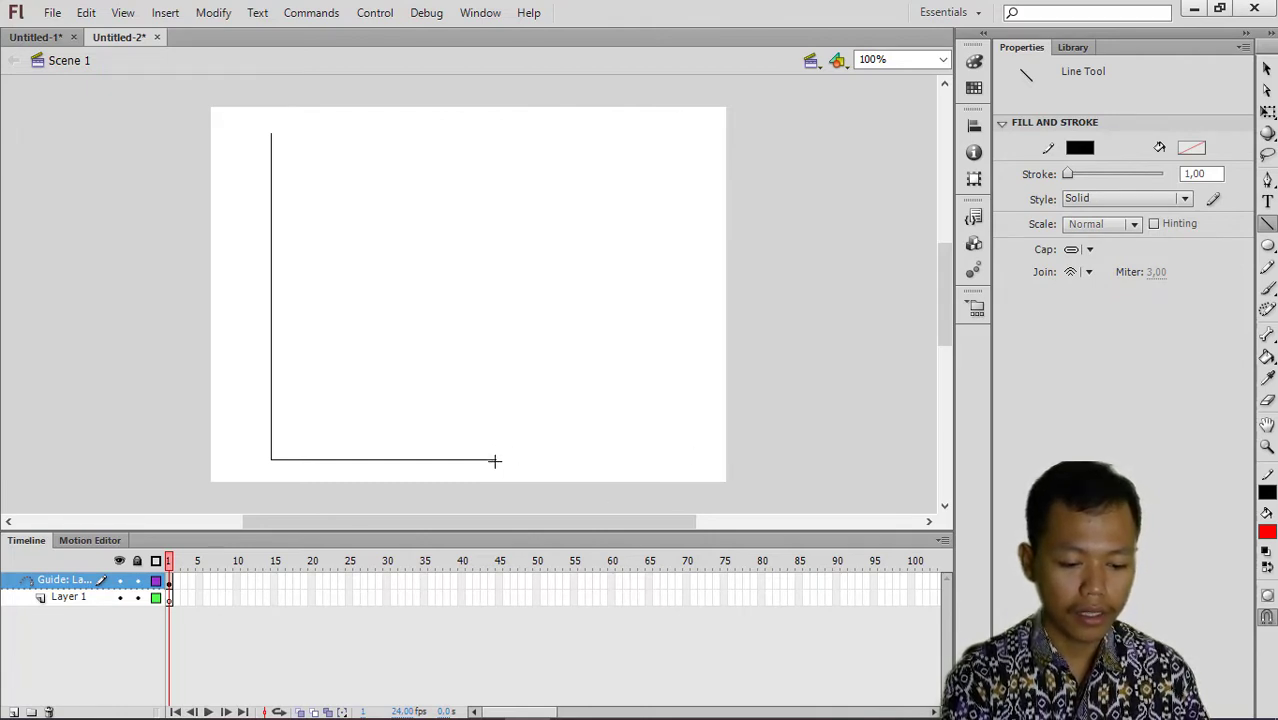
drag(495, 461, 617, 457)
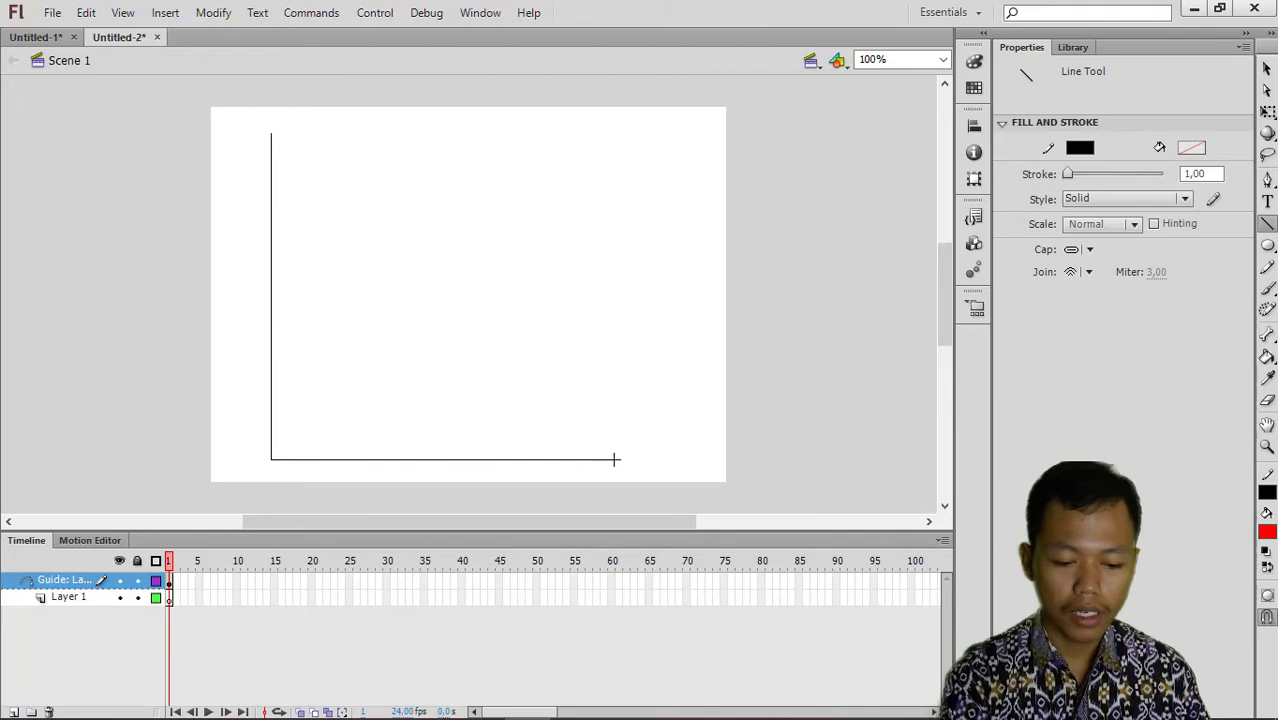
drag(622, 459, 715, 458)
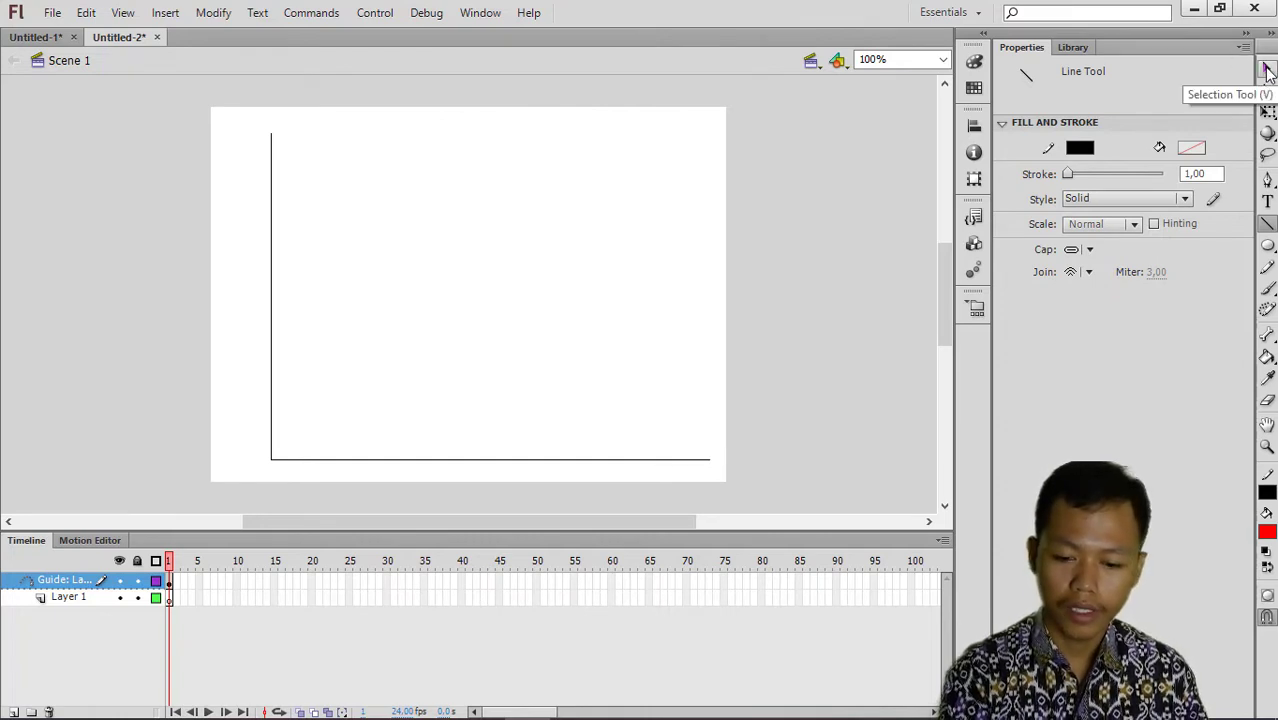
Bend the guide layer's horizontal line upward into a wide arch starting at the foot of the vertical line.
click(1267, 70)
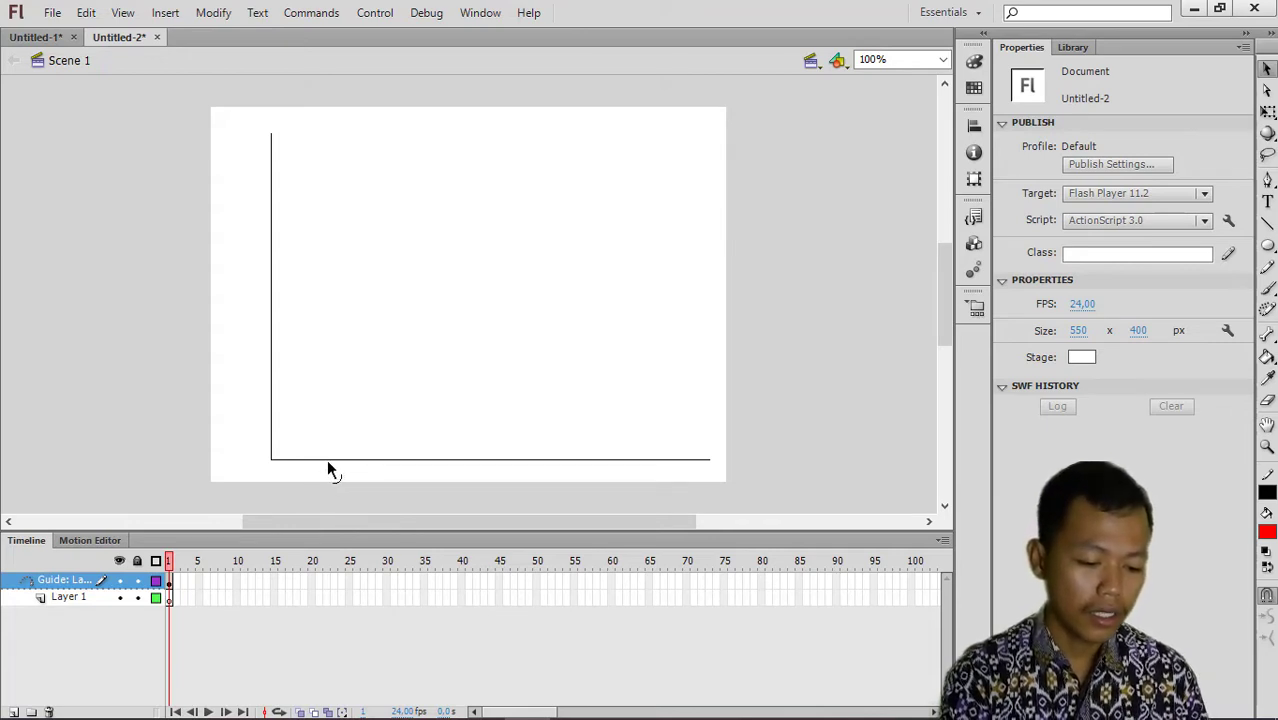
drag(326, 459, 327, 403)
key(ctrl+z)
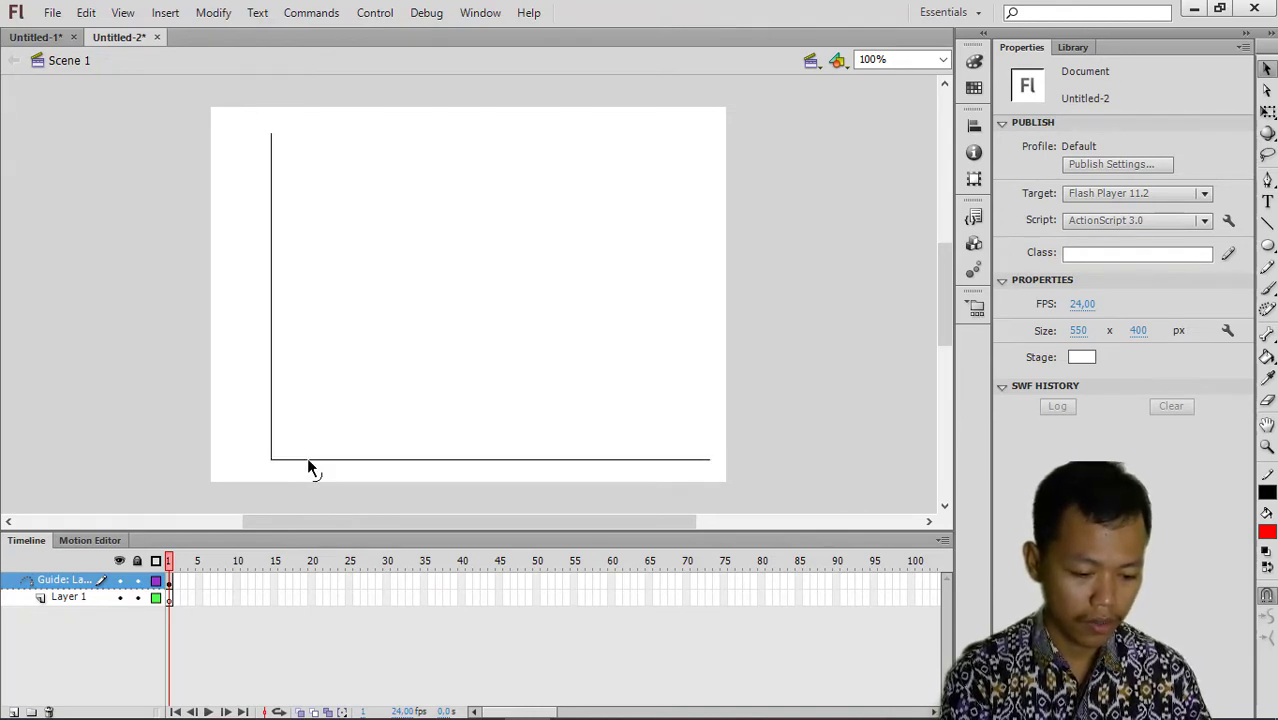
drag(307, 458, 290, 316)
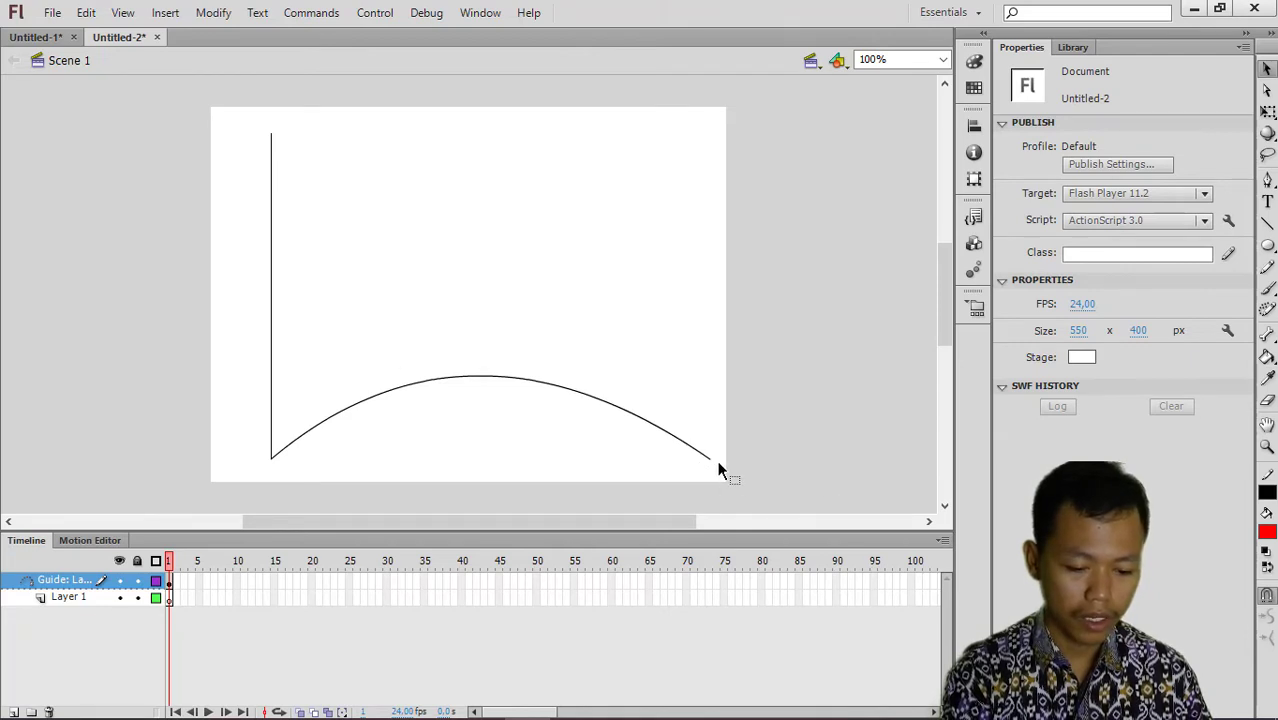
Reshape the wide arch into a tall, narrow arch beside the vertical line, with its free end near the stage's bottom.
drag(706, 459, 395, 461)
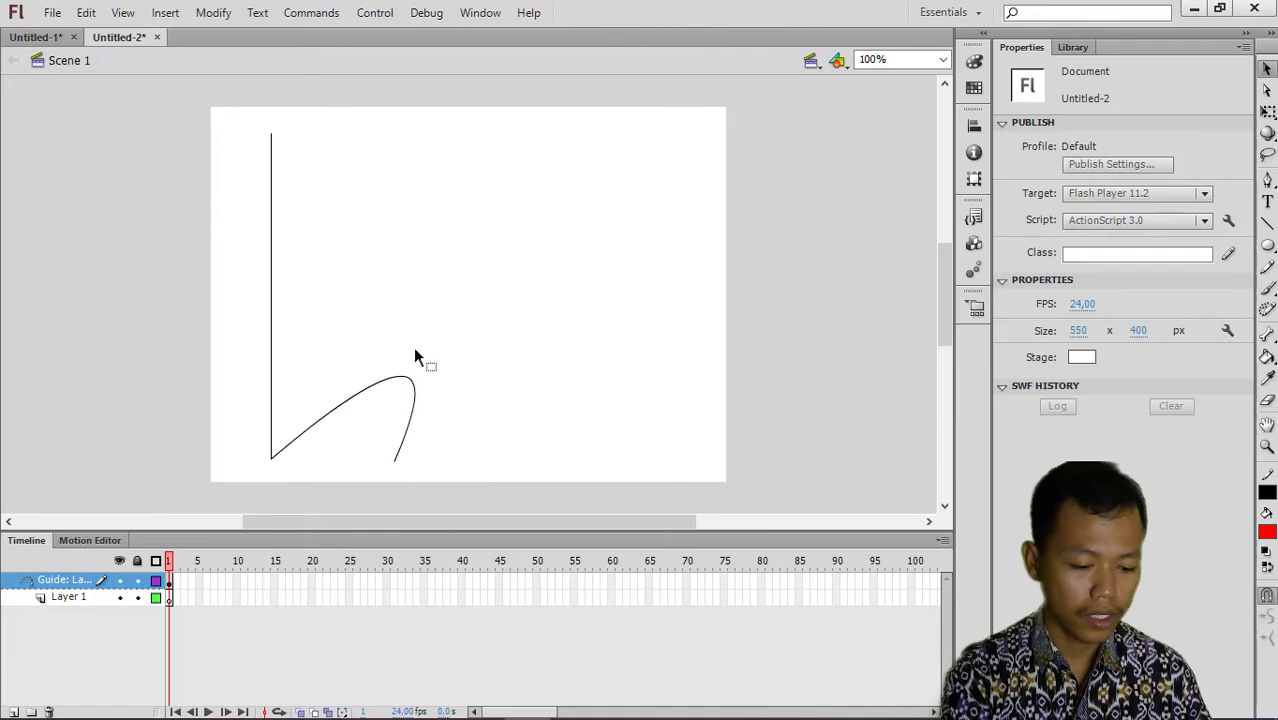
drag(413, 392, 333, 258)
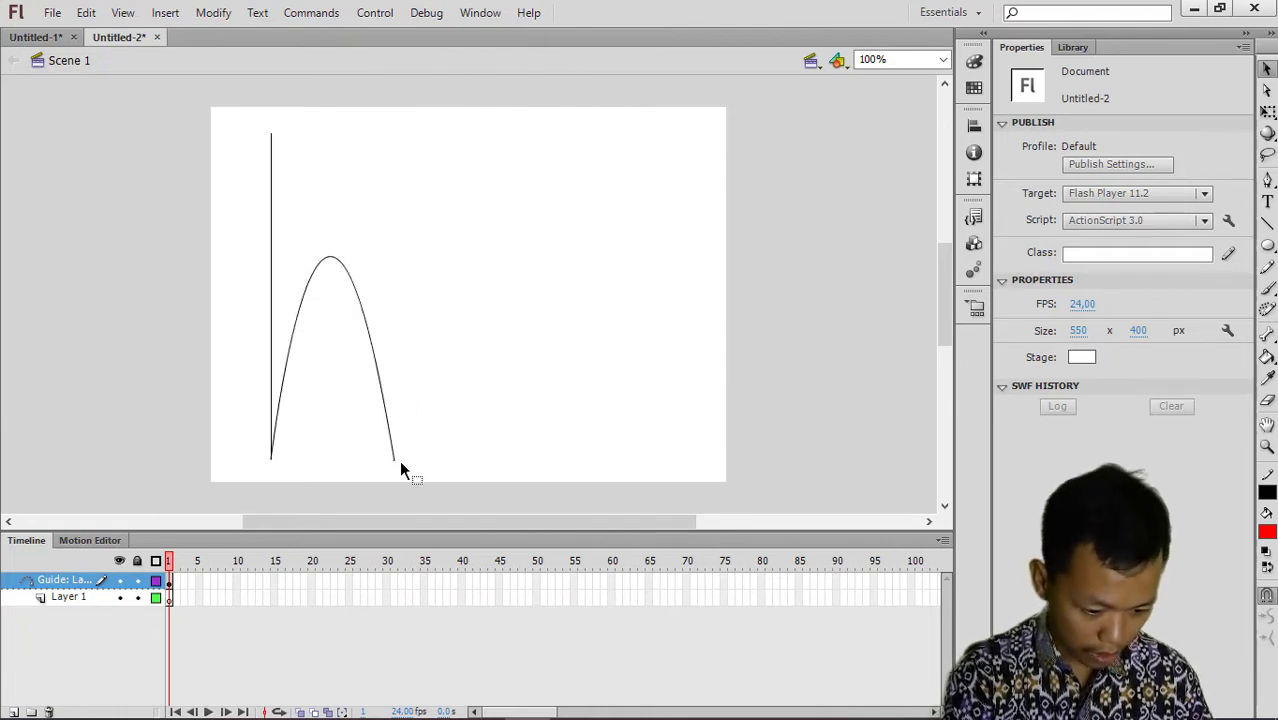
drag(391, 454, 389, 440)
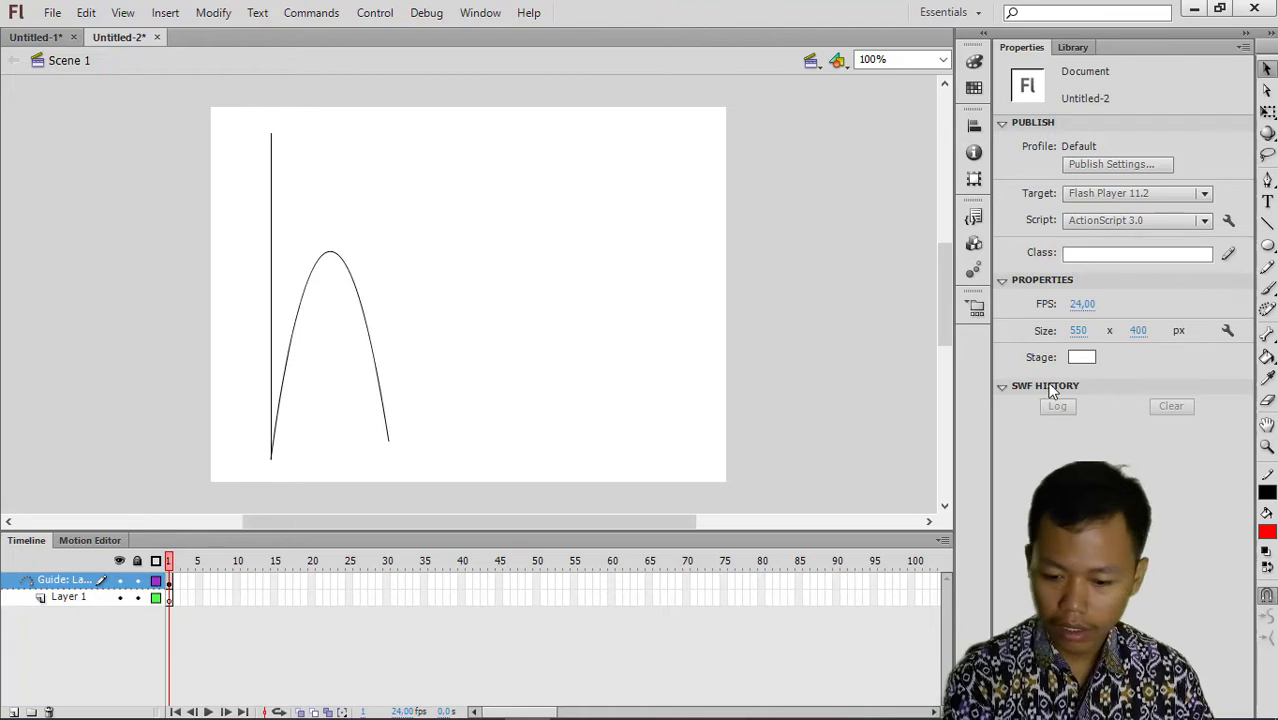
click(1267, 223)
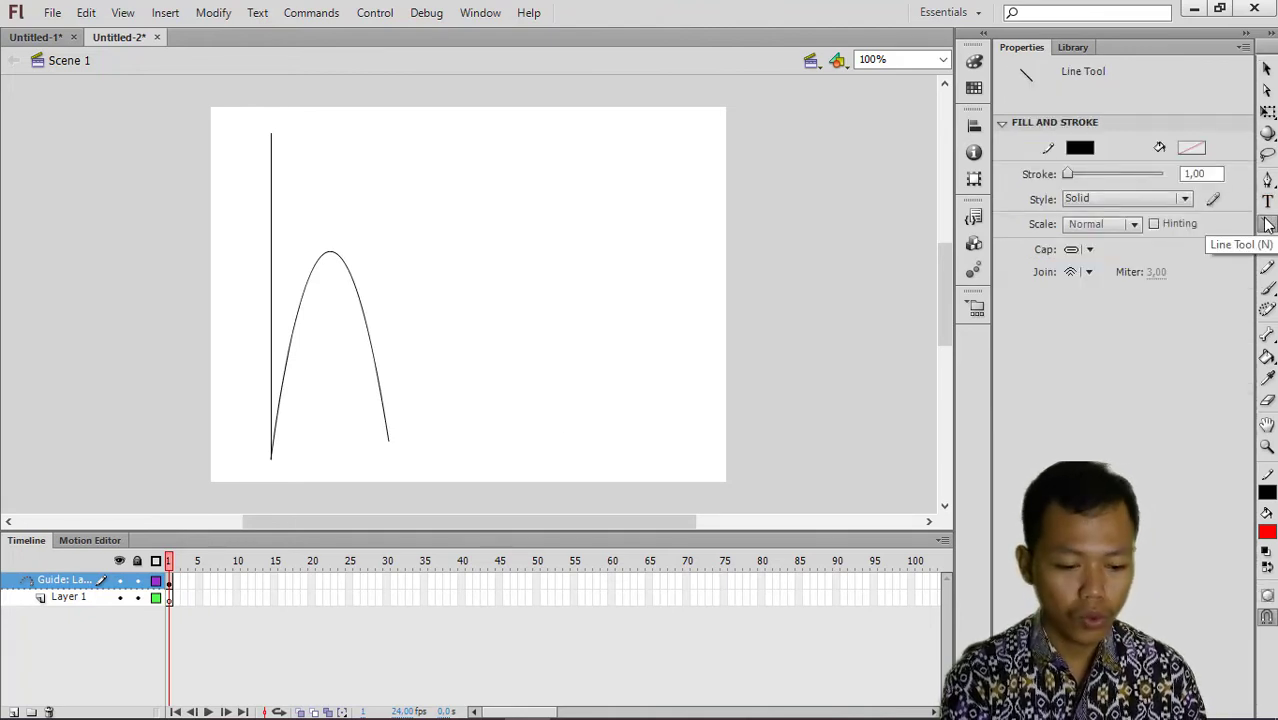
click(1266, 618)
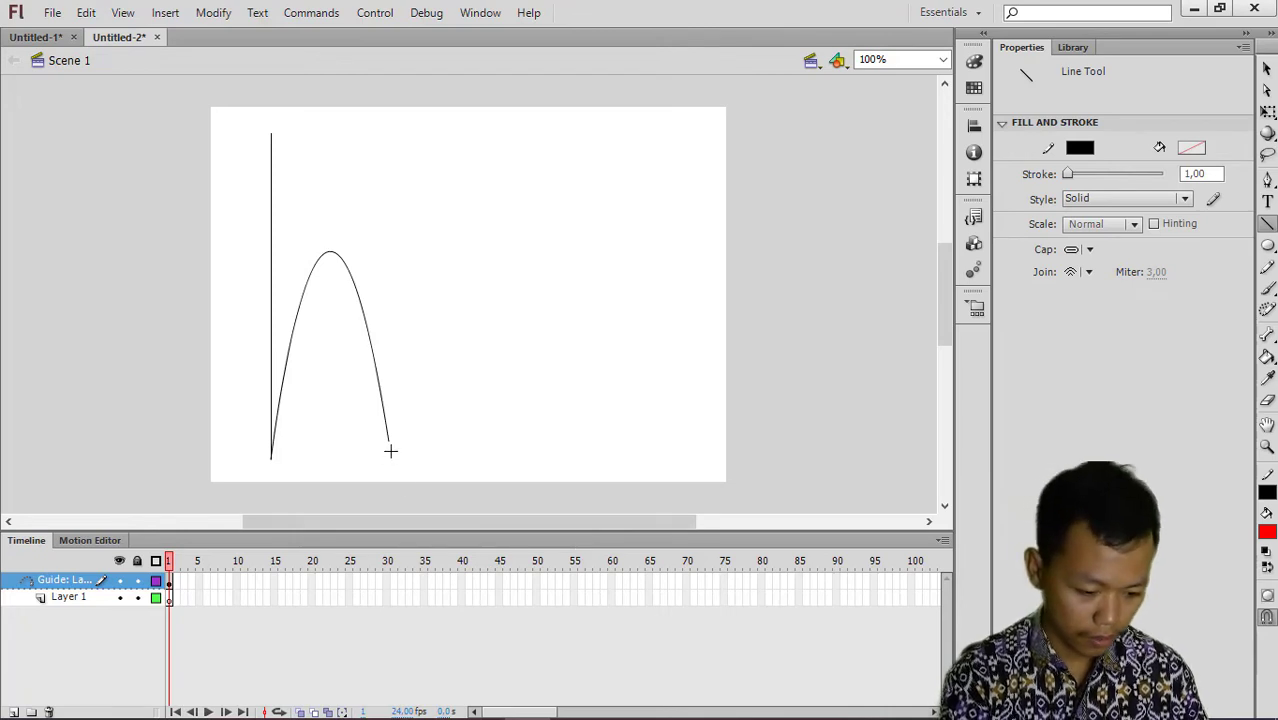
click(1266, 68)
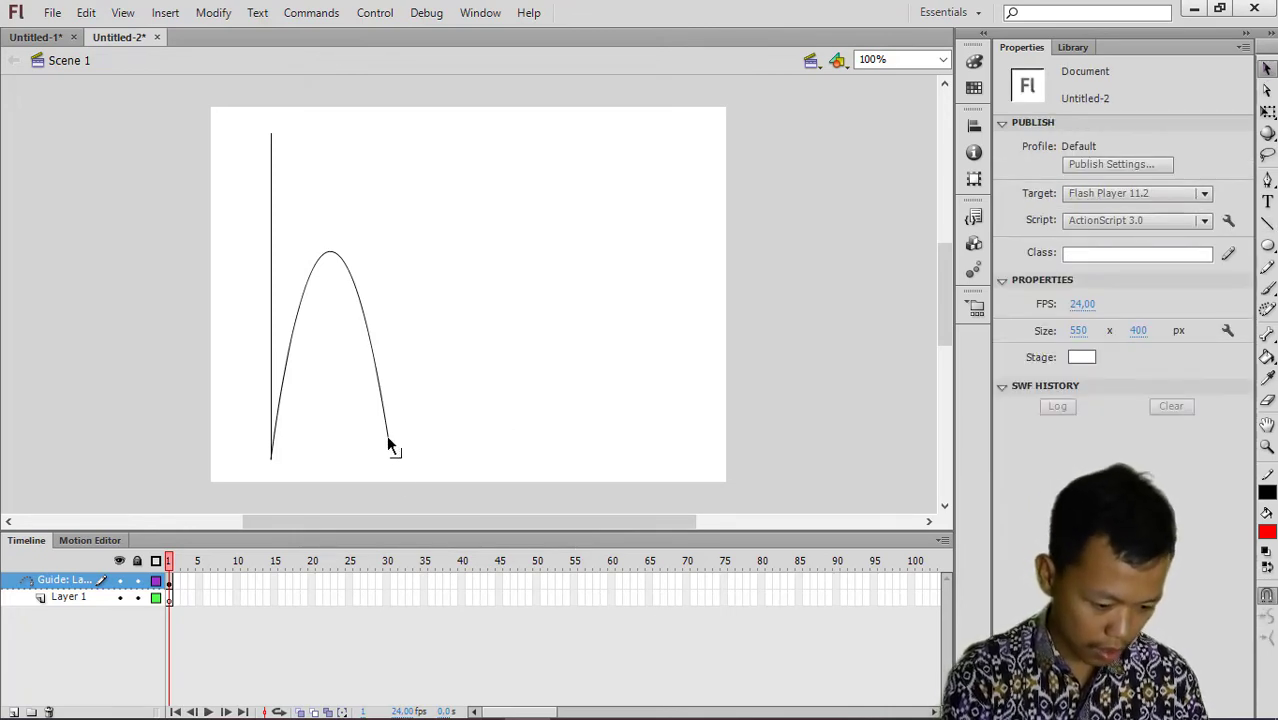
drag(390, 443, 383, 450)
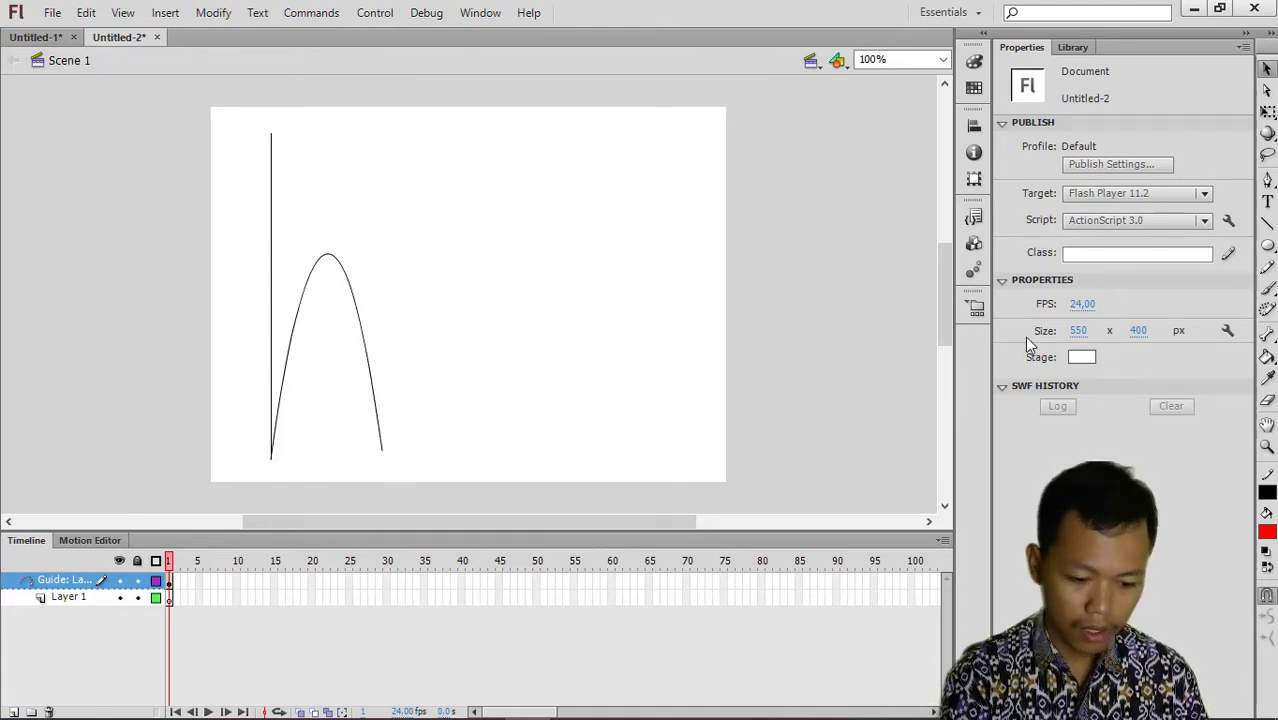
Draw a horizontal line rightward from the first arch's free end and bend it upward into a second, lower arch.
click(1267, 222)
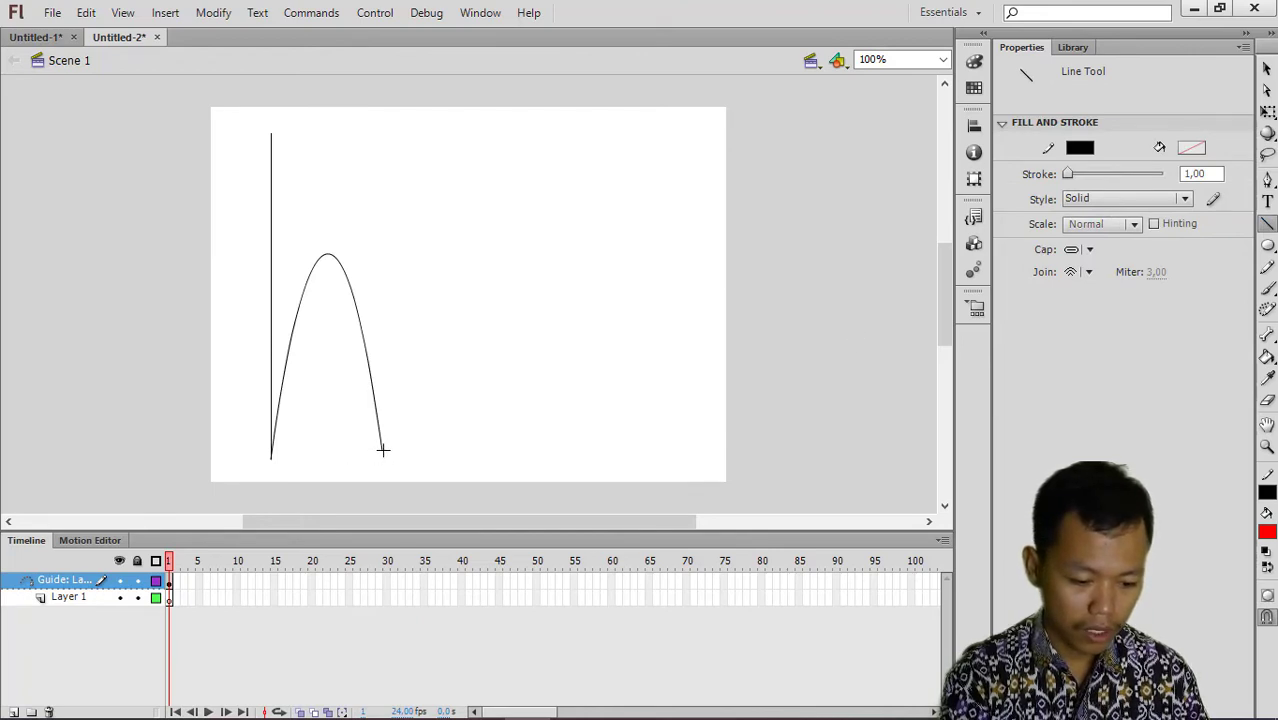
drag(383, 450, 497, 451)
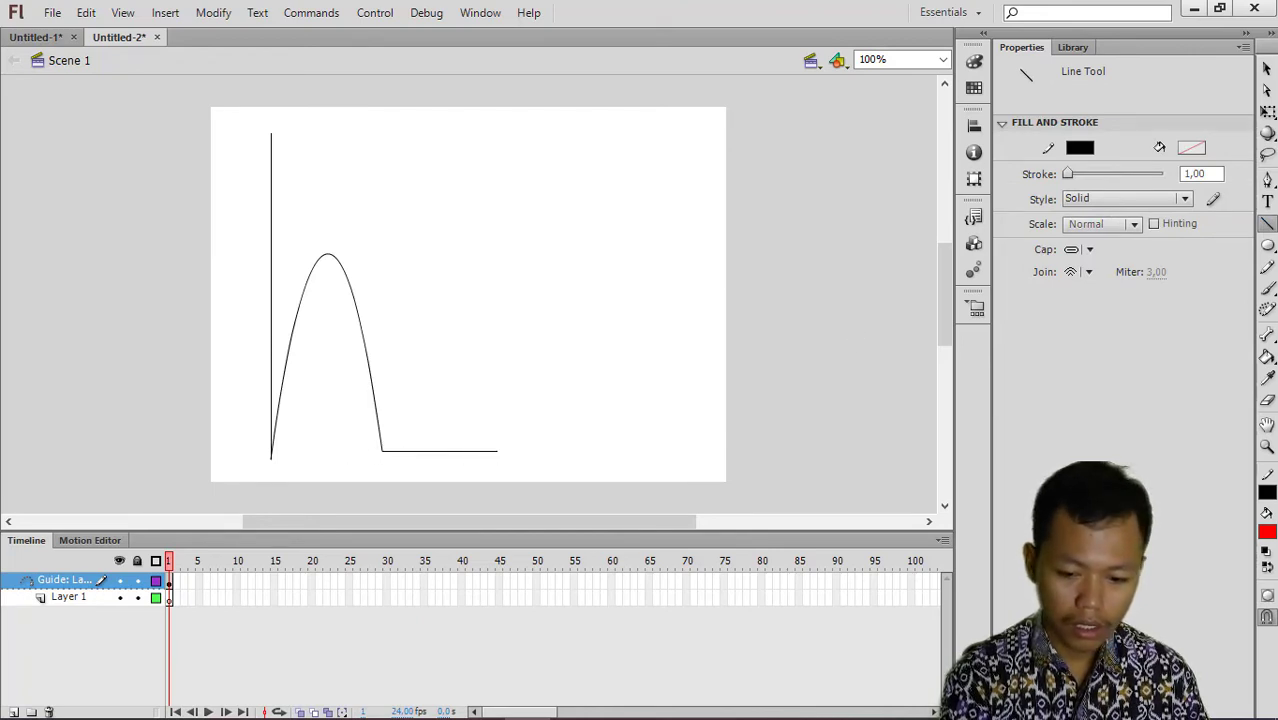
click(1266, 68)
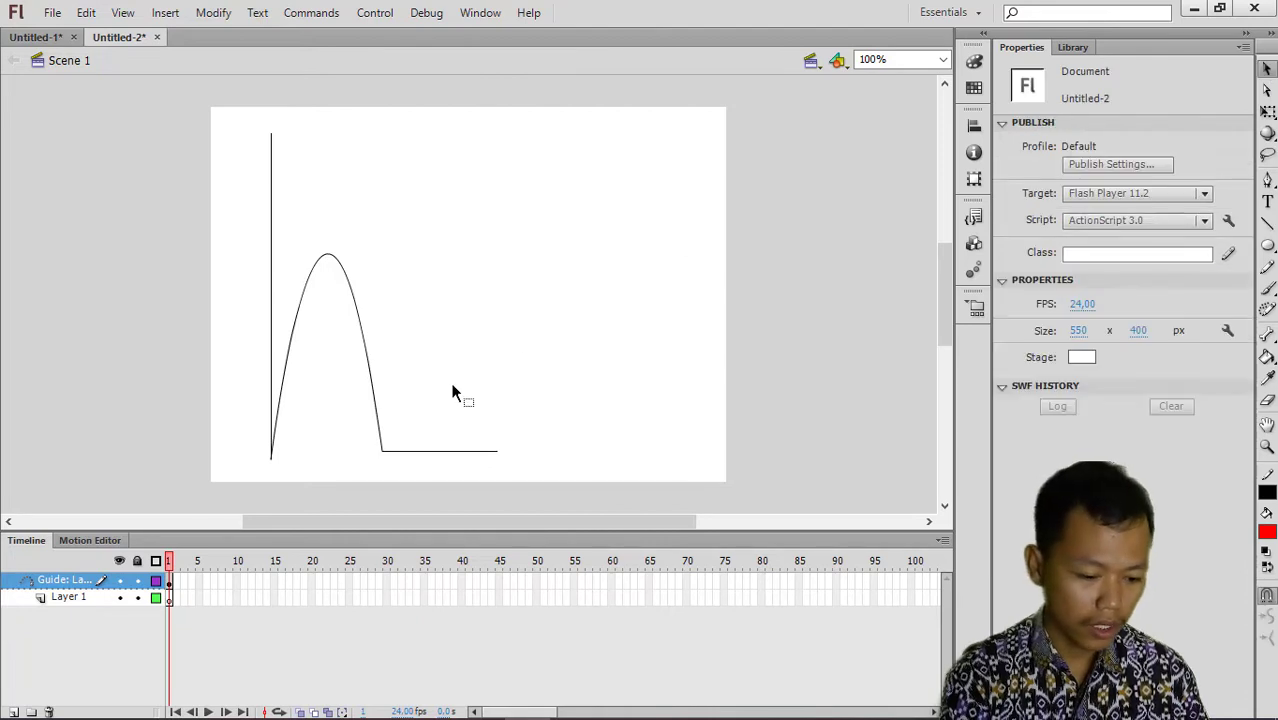
drag(429, 366, 430, 368)
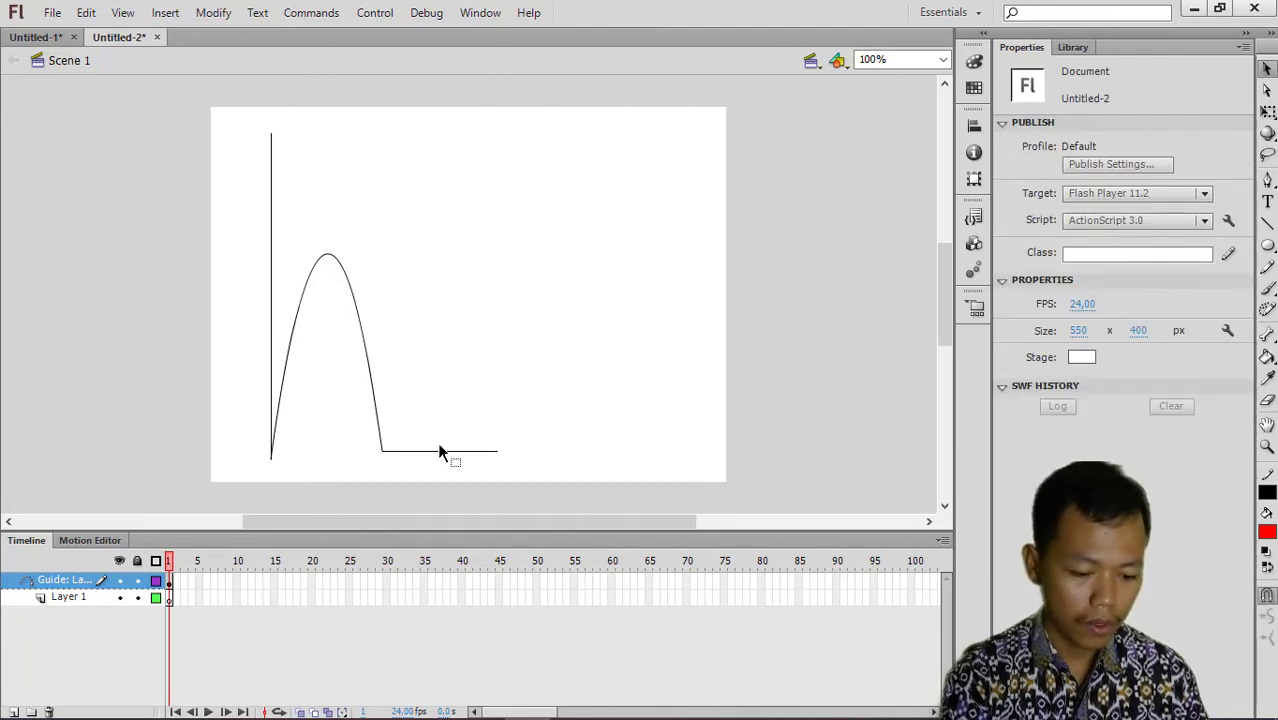
drag(433, 452, 425, 366)
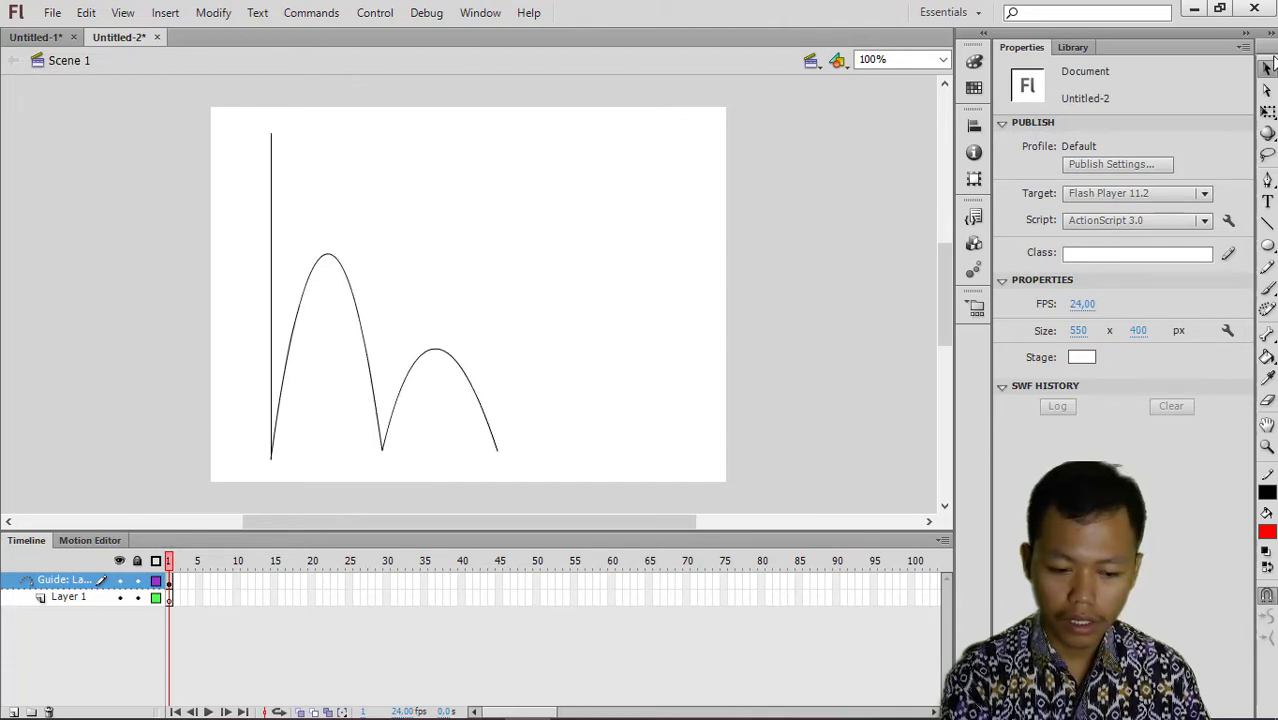
Add a line from the second arch's end, level its endpoint, and bend it into a third, smaller arch.
click(1267, 226)
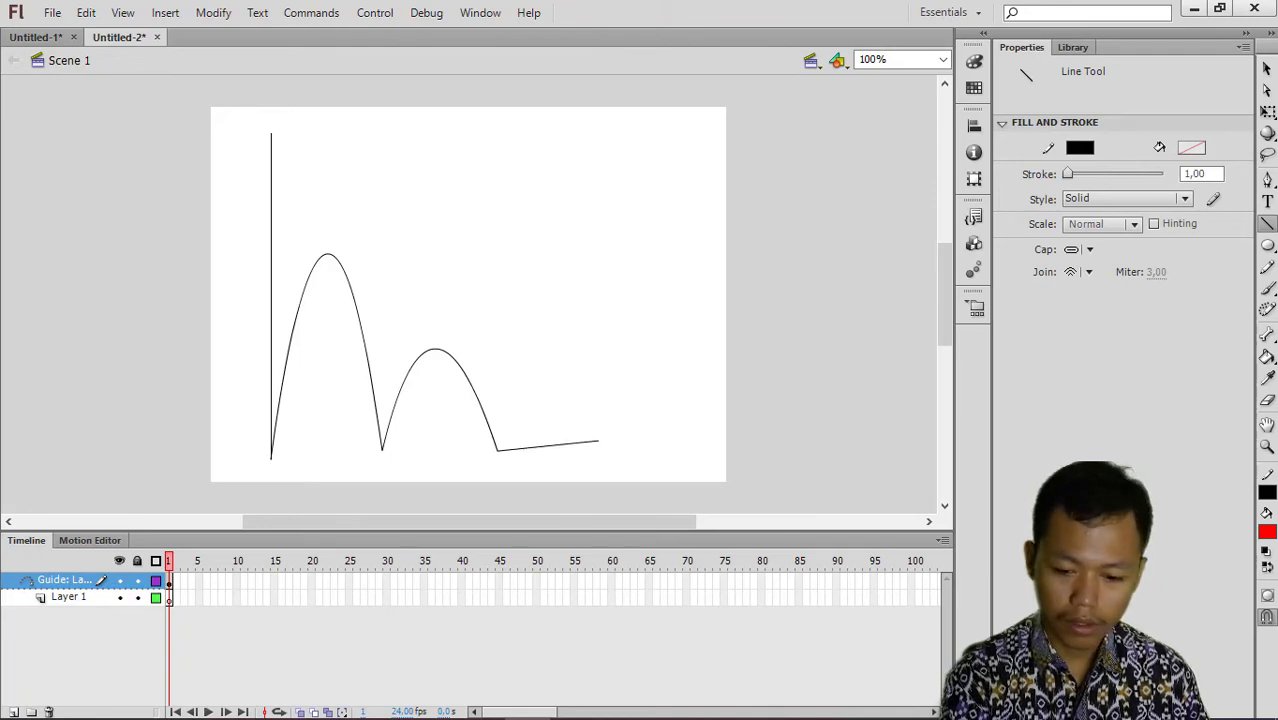
click(1266, 69)
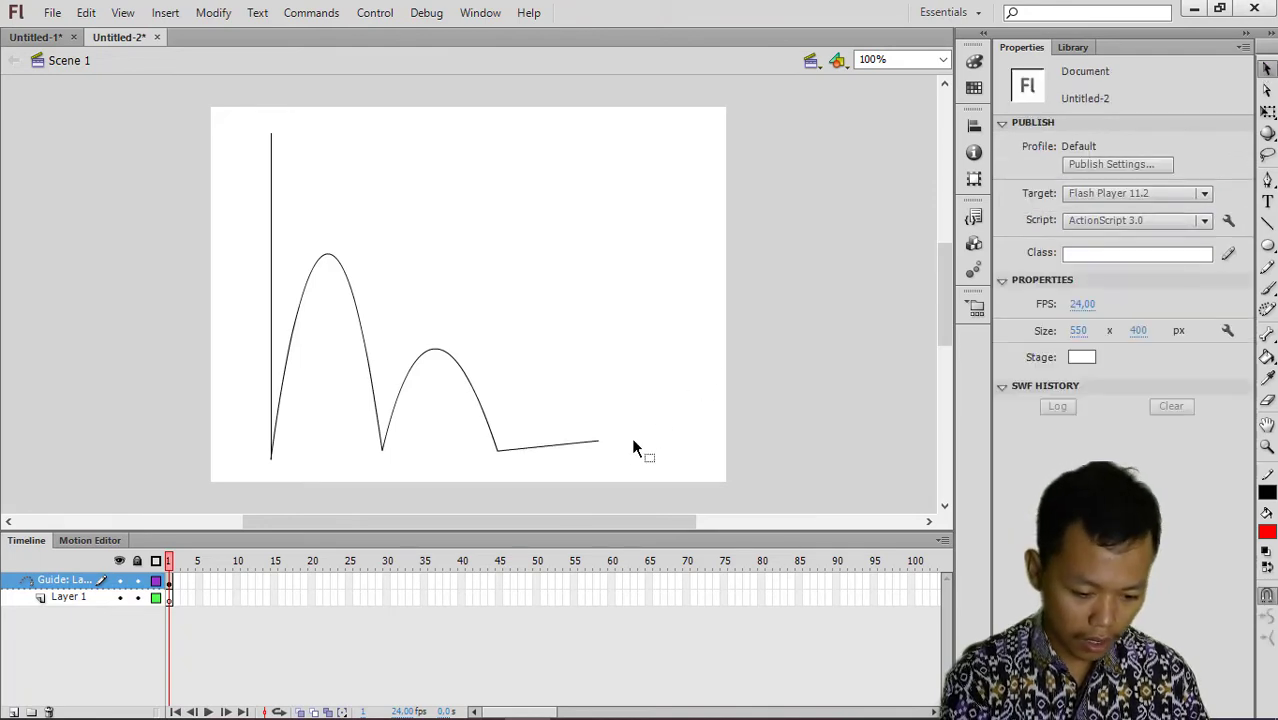
drag(596, 444, 550, 420)
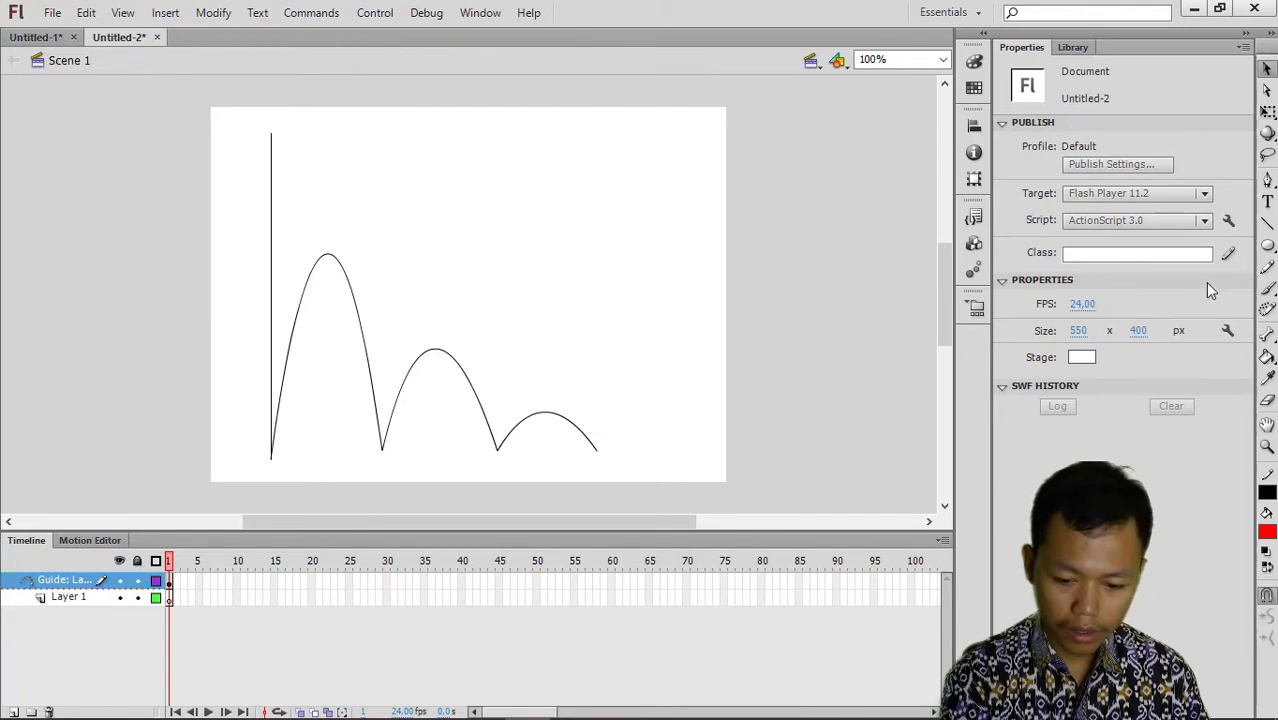
Extend the guide path from the third arch's end with a short horizontal line and bend it into a shallow final arch.
click(1268, 224)
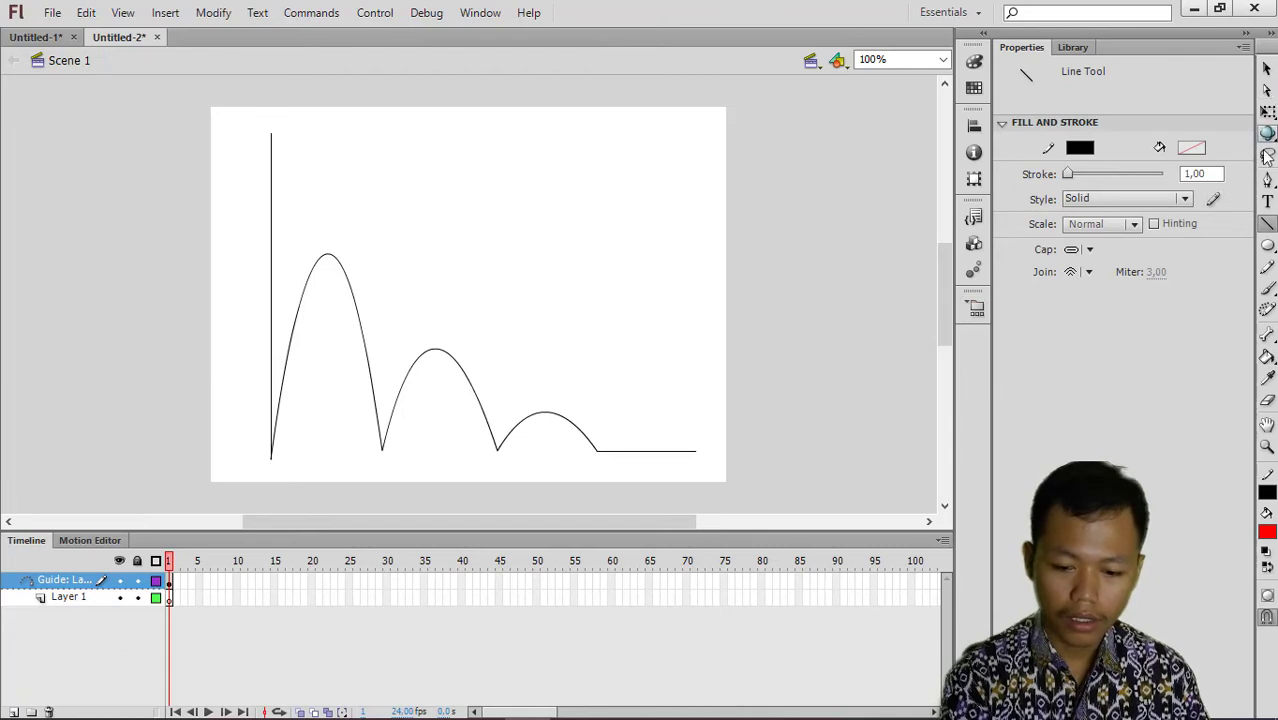
click(1266, 70)
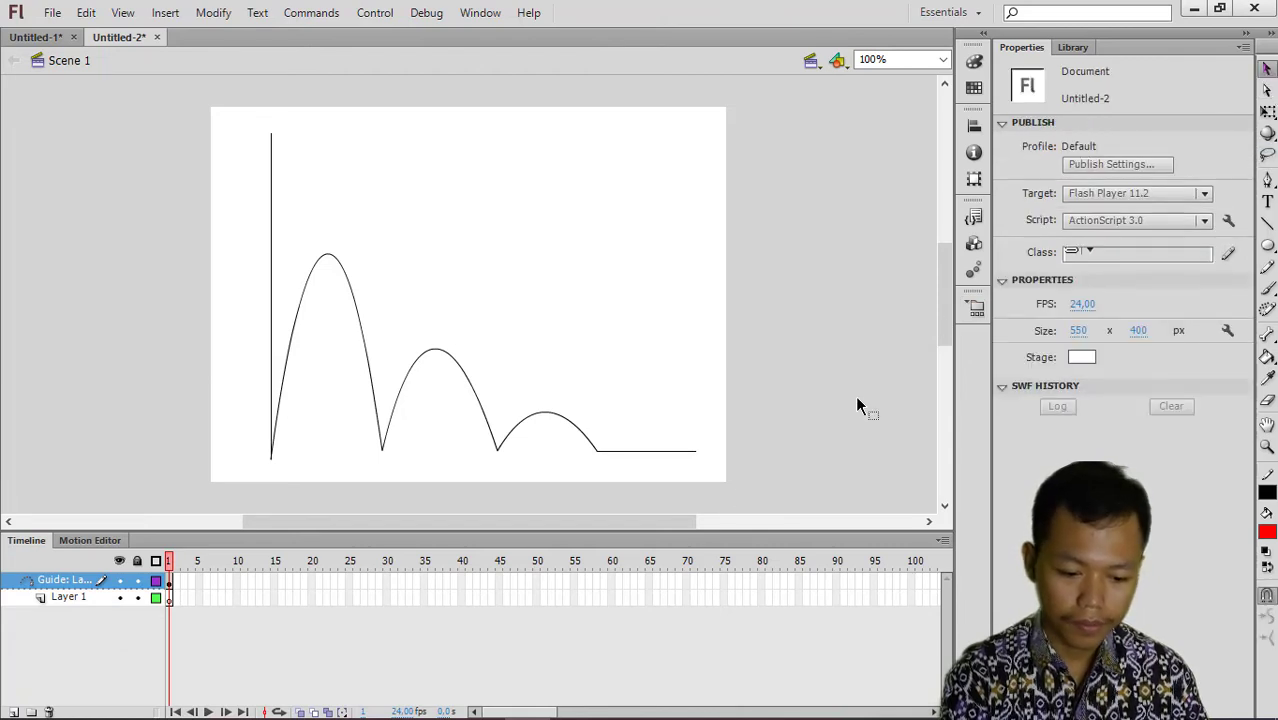
double_click(649, 450)
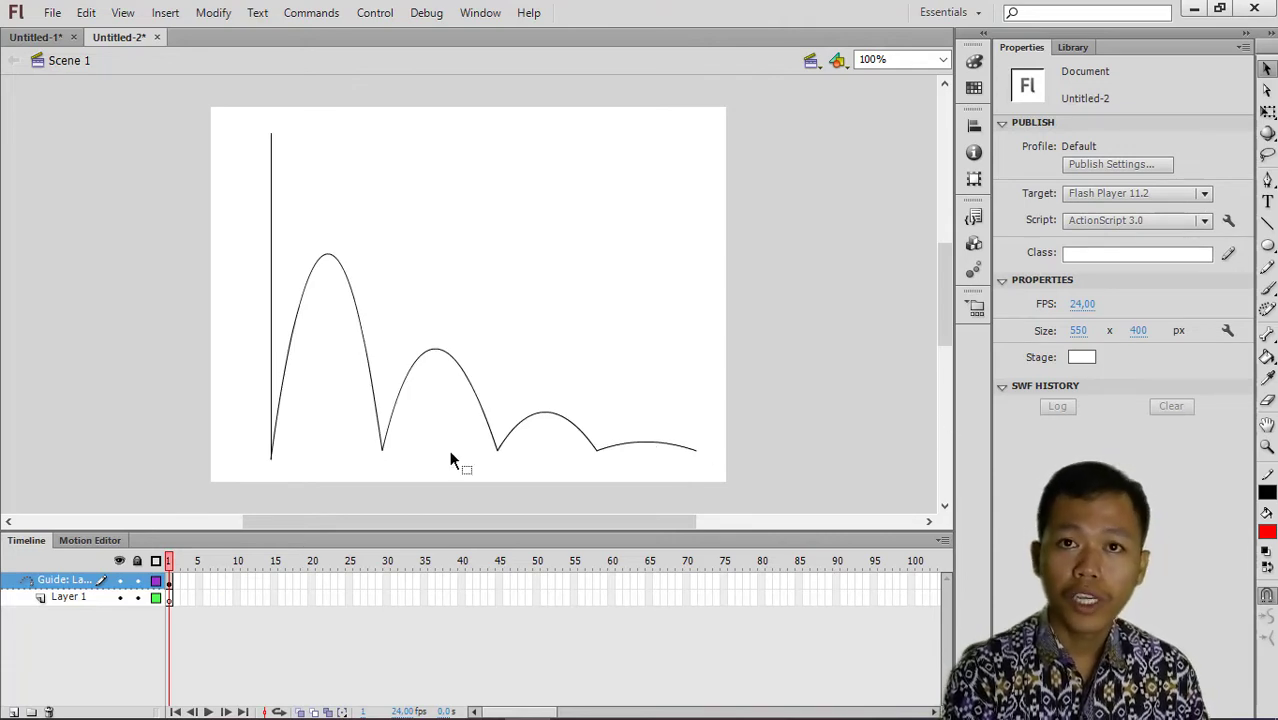
Draw a red circle about 113 px in diameter on Layer 1, above the guide's arches.
click(41, 604)
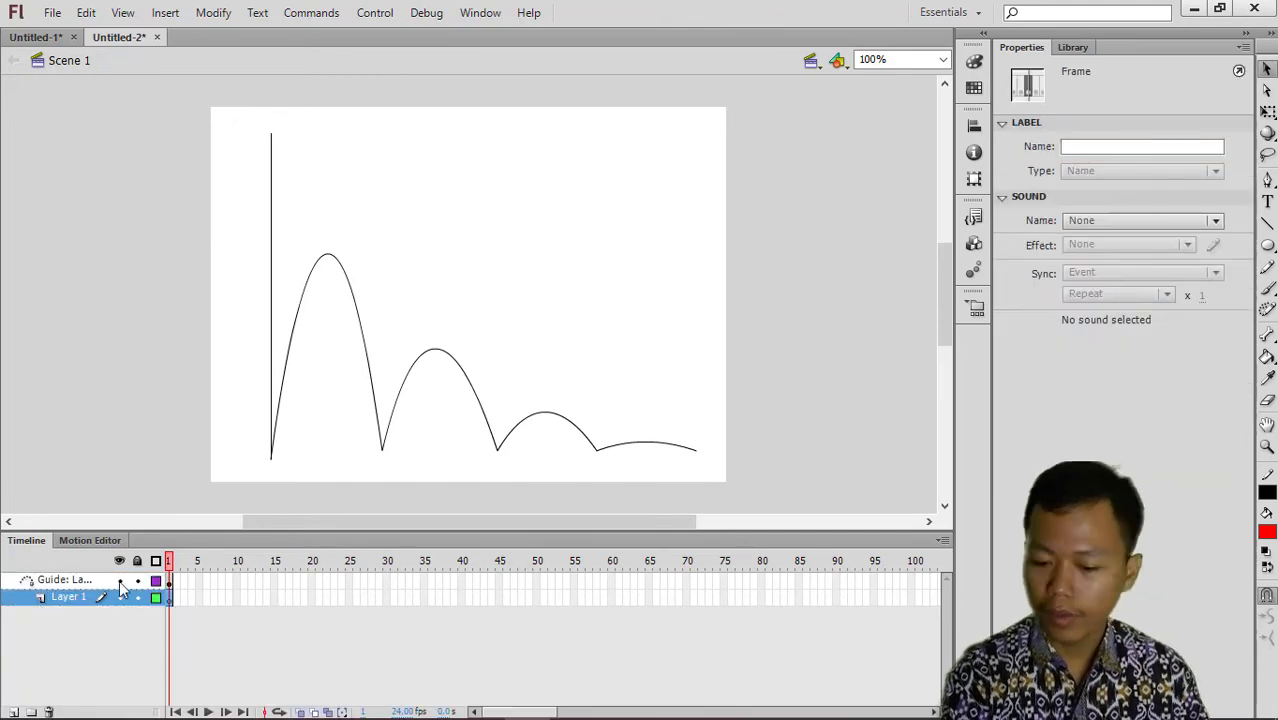
click(1267, 245)
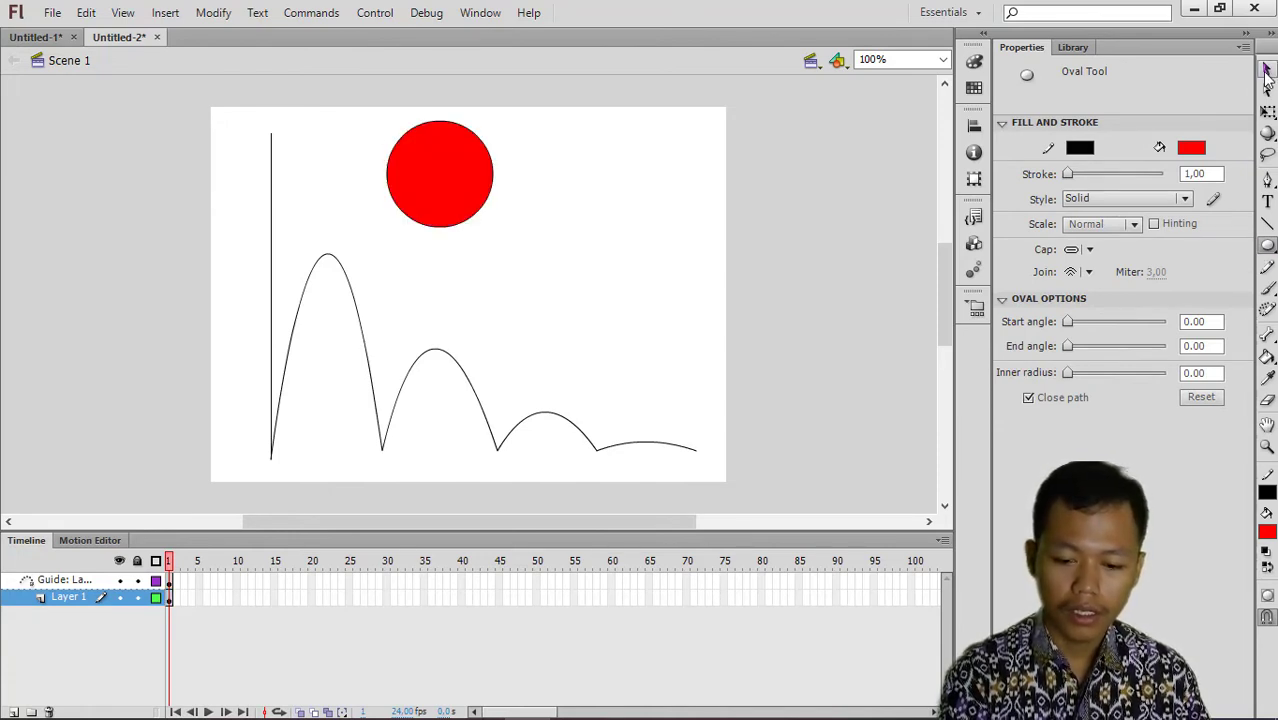
click(1266, 69)
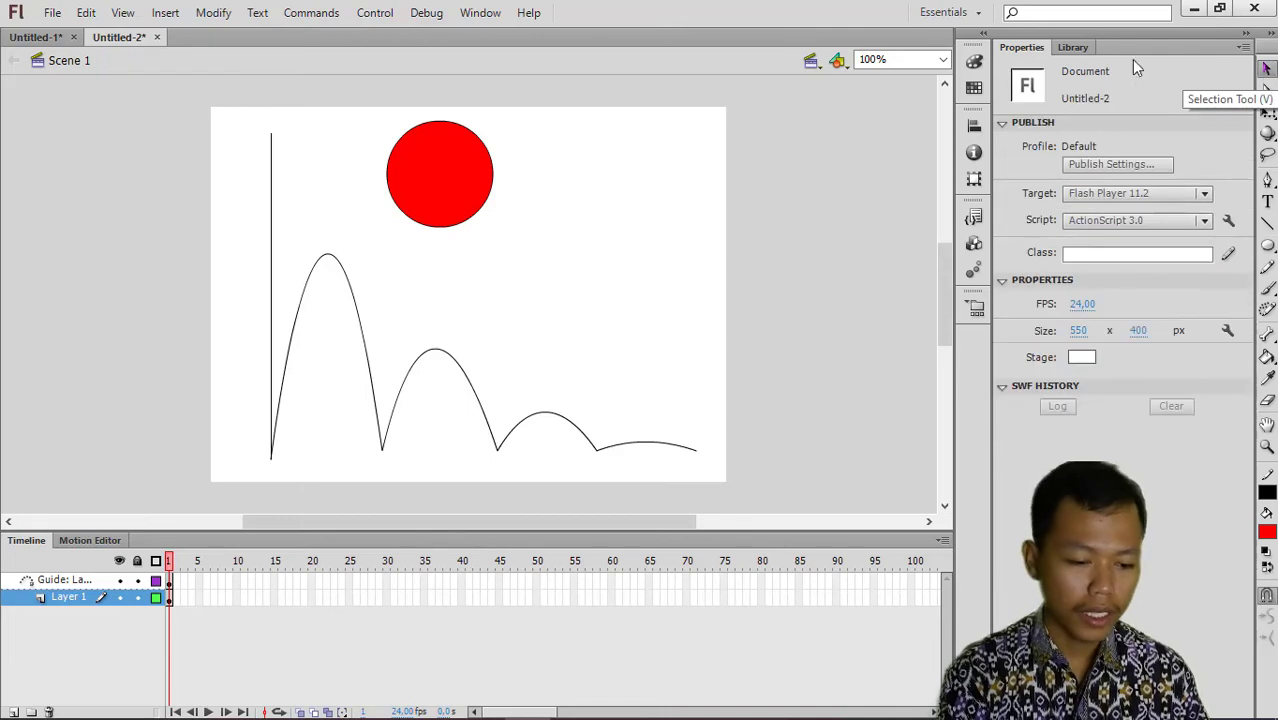
Delete the circle's black outline and snap the circle's centre to the upper end of the vertical guide line.
click(492, 187)
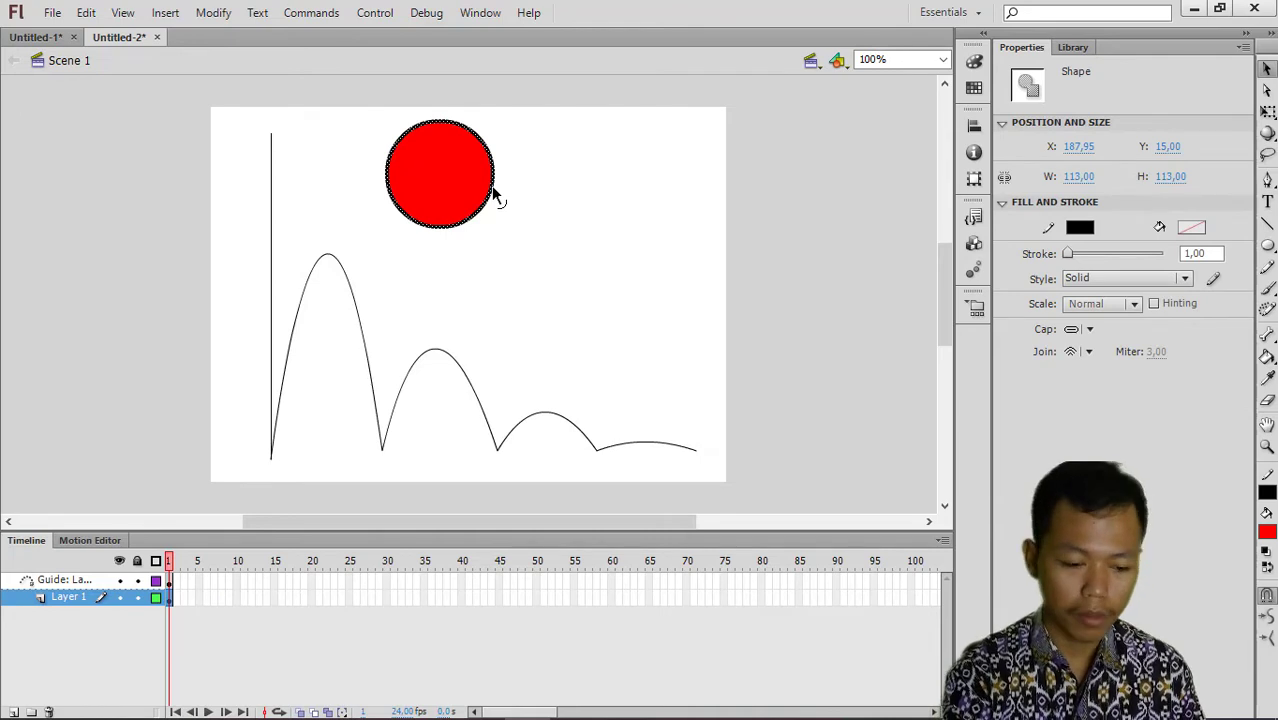
key(ctrl+shift+a)
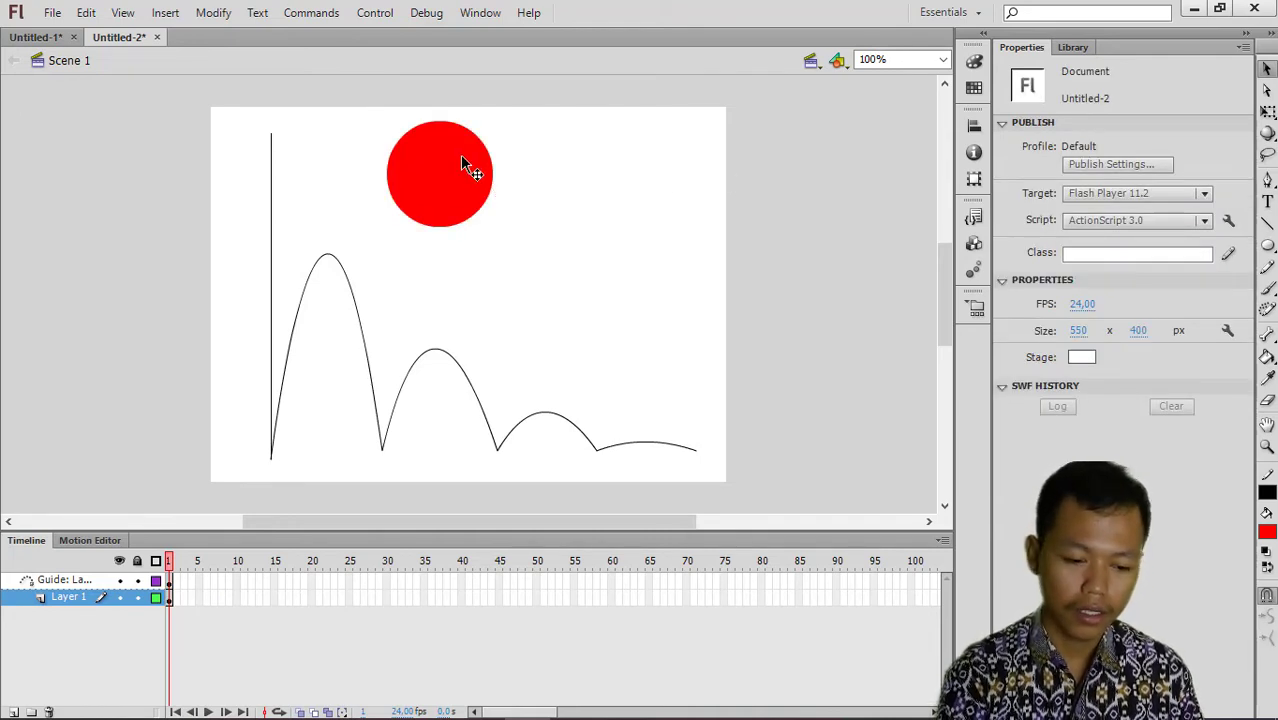
drag(468, 158, 375, 140)
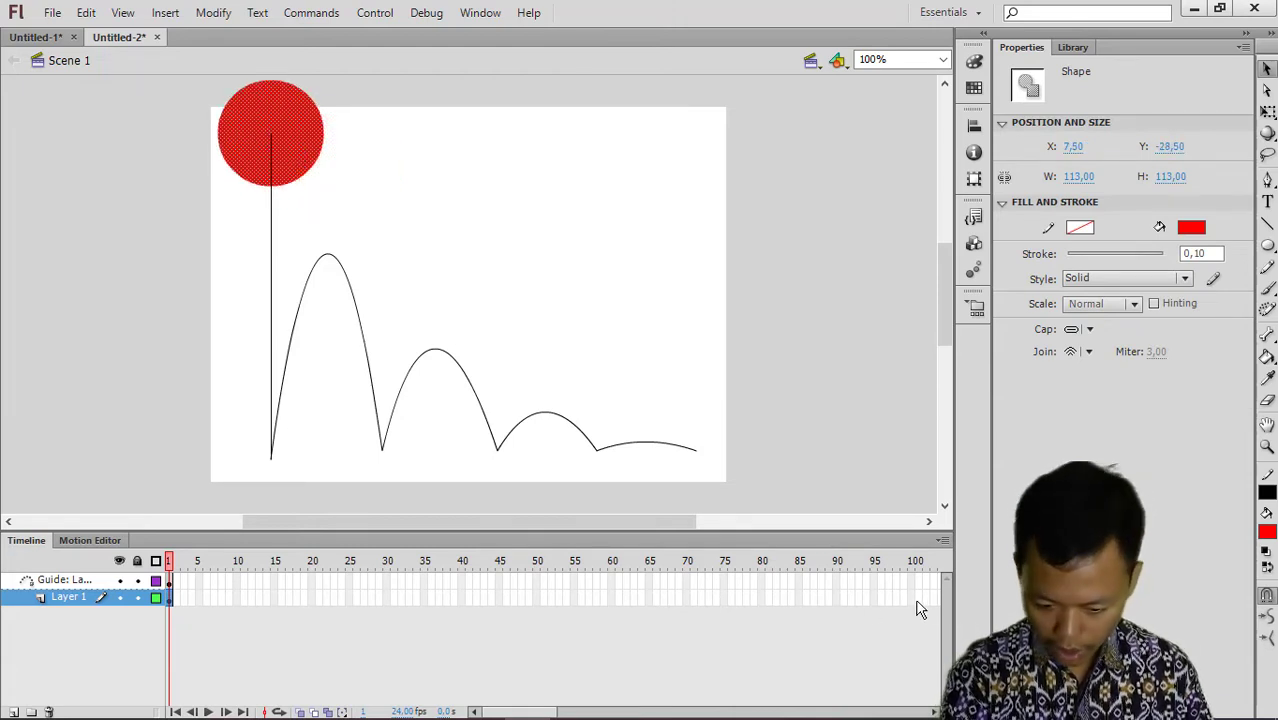
Insert keyframes at frame 55 on both layers and move the circle there to the guide path's far end.
click(575, 582)
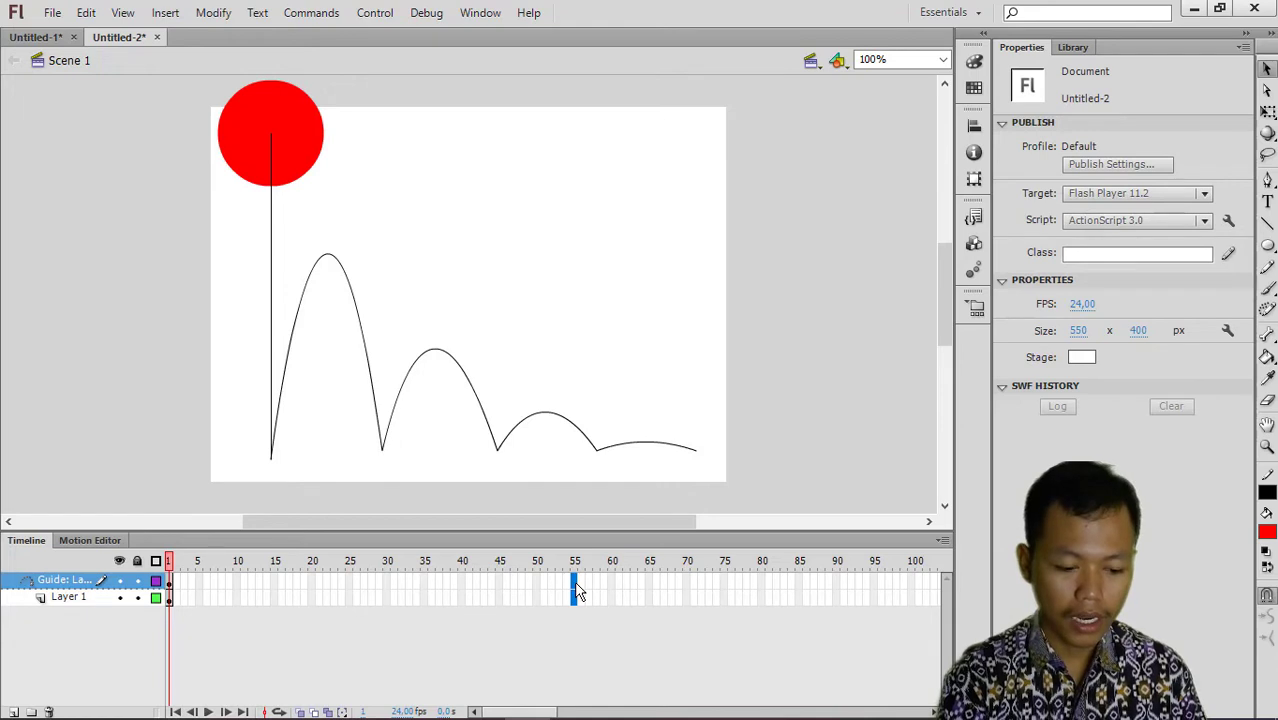
right_click(575, 588)
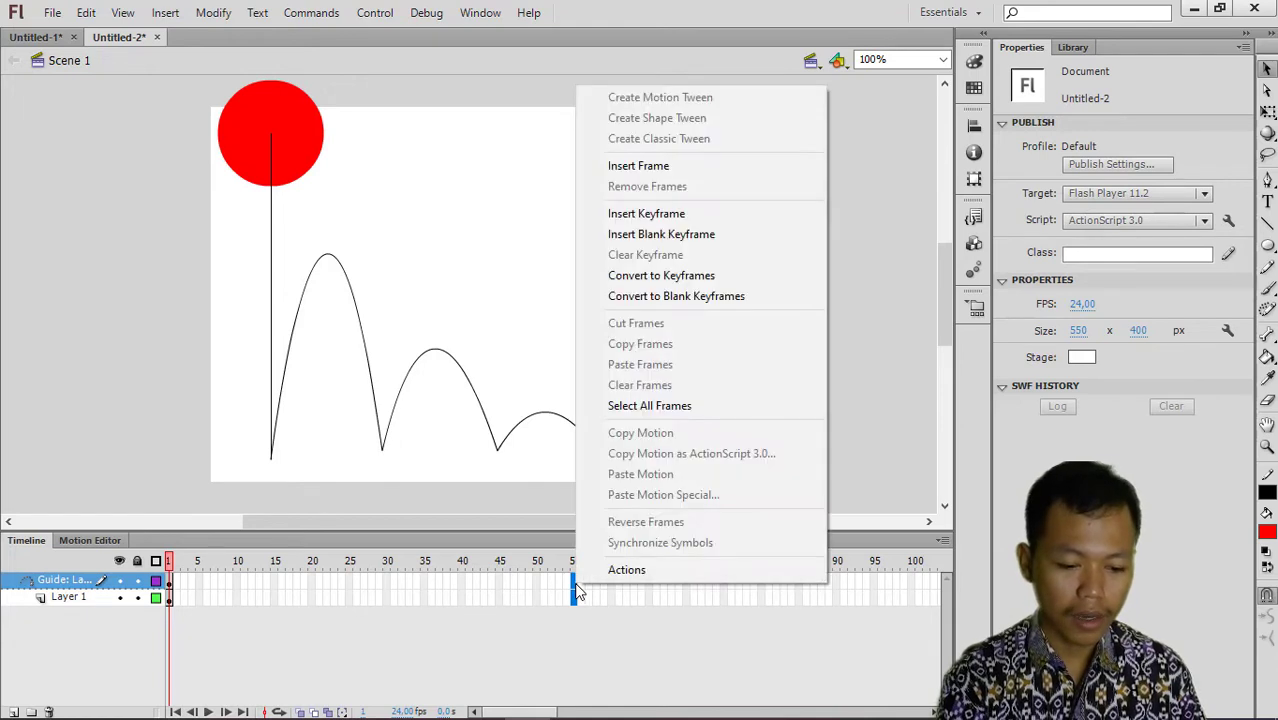
click(669, 214)
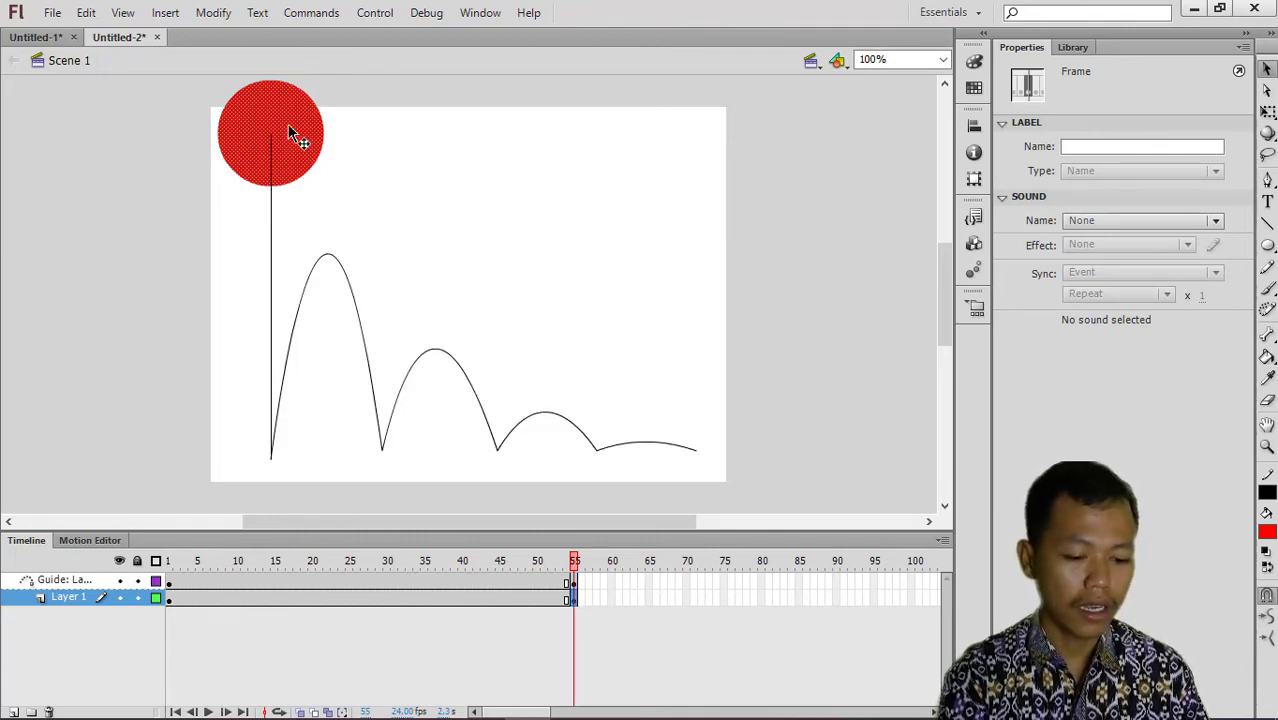
drag(289, 127, 720, 452)
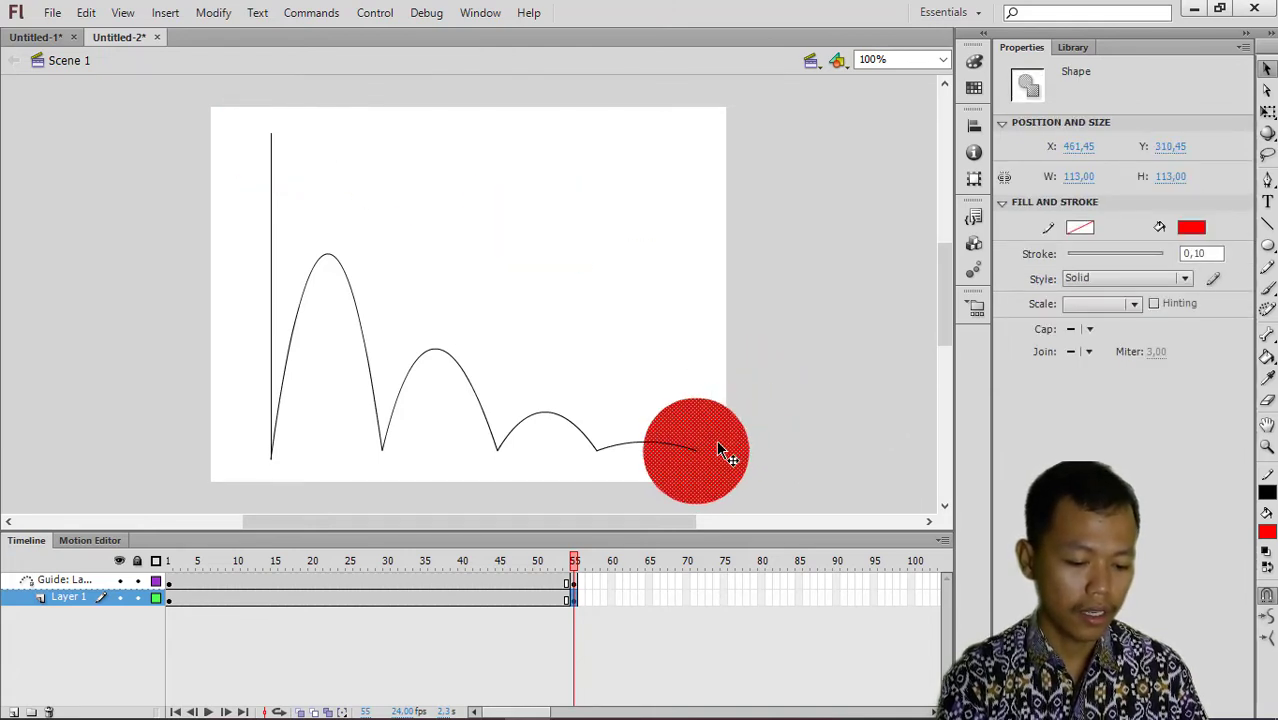
Create a classic tween on Layer 1 between the keyframes at frames 1 and 55, and preview the movie.
click(567, 598)
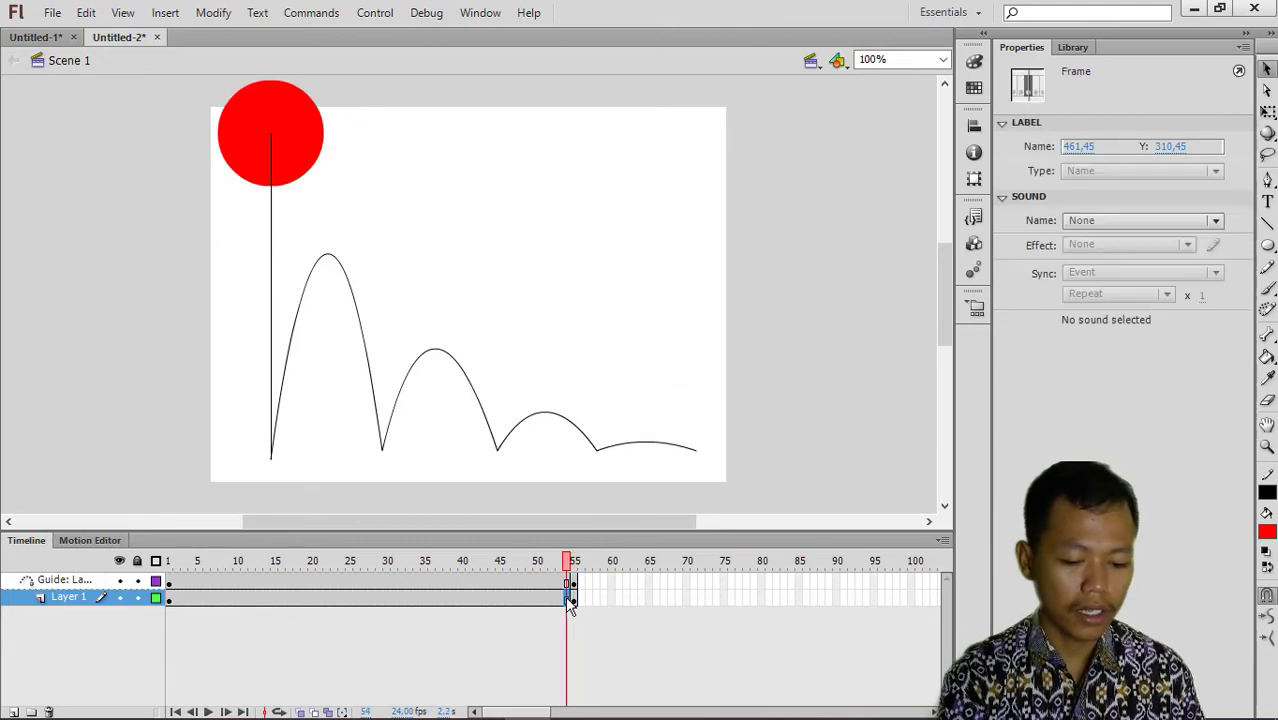
right_click(568, 600)
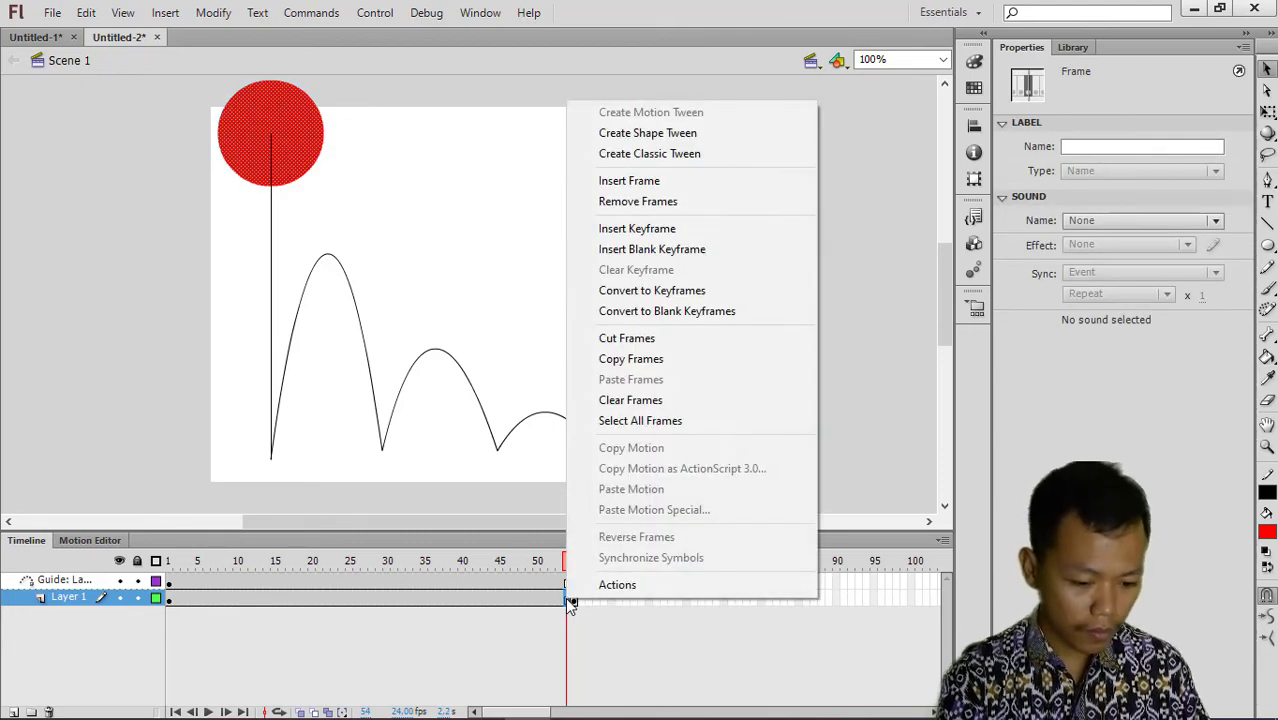
click(679, 166)
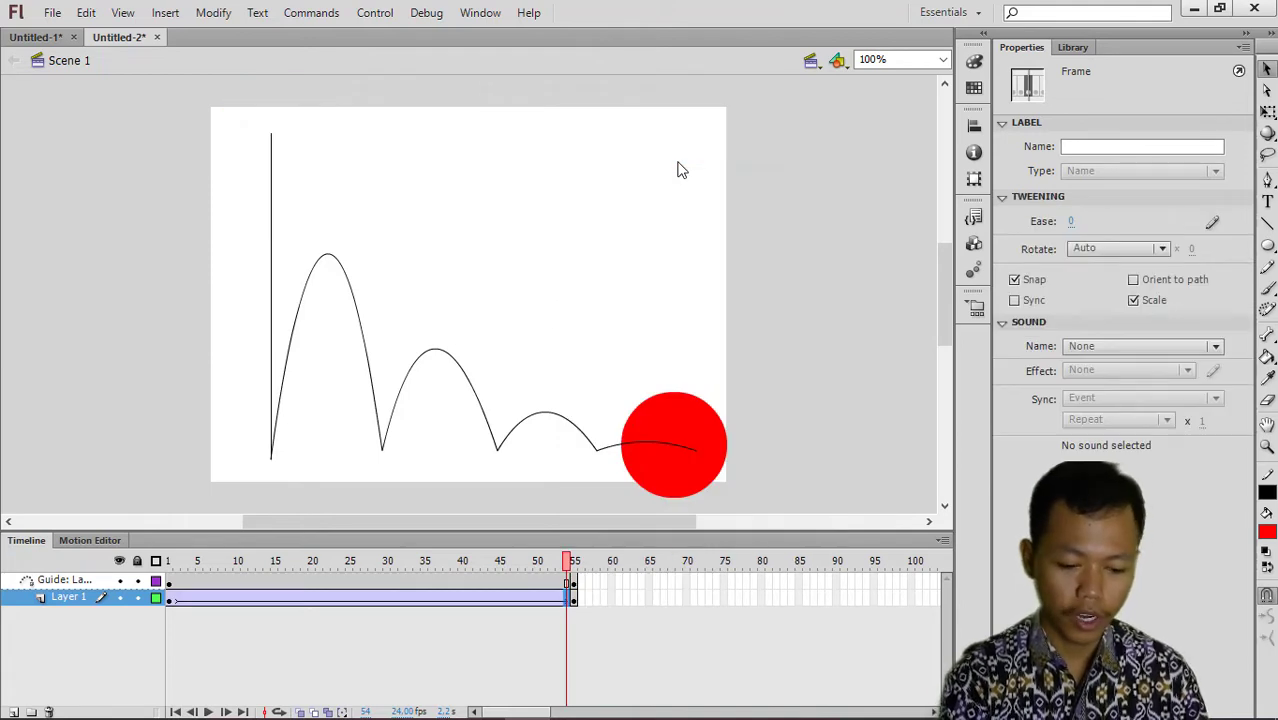
key(ctrl+Return)
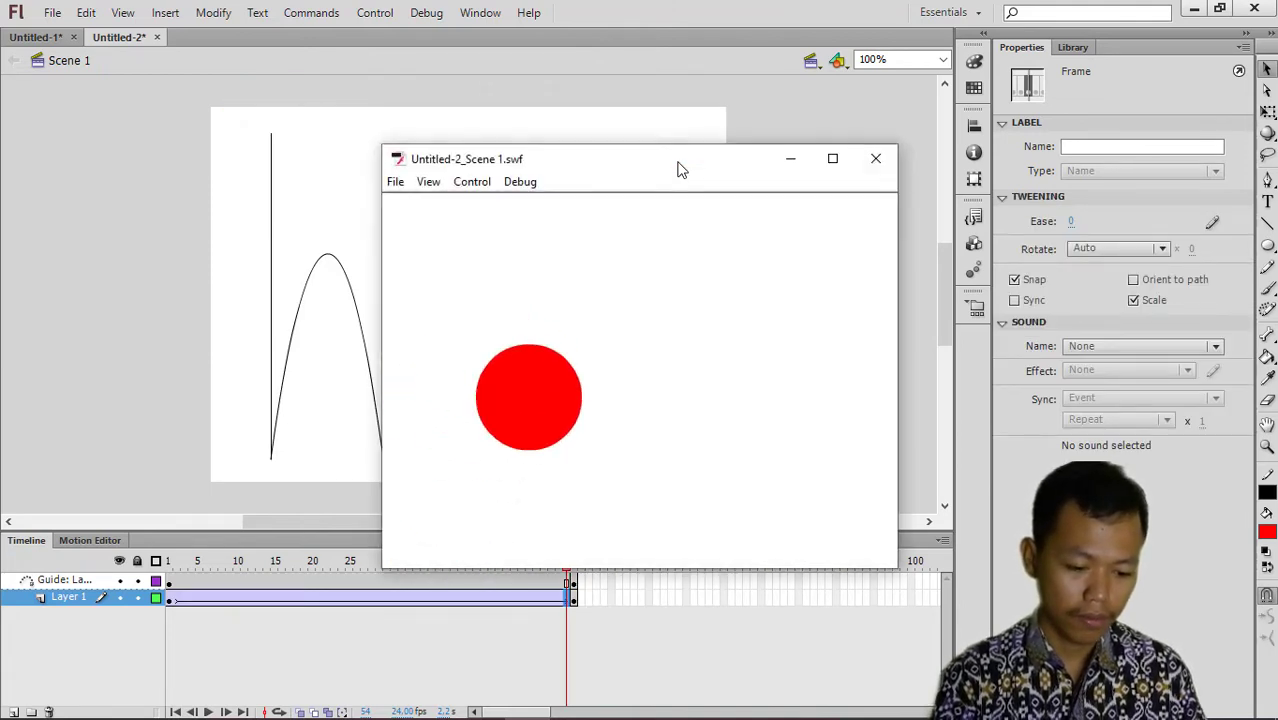